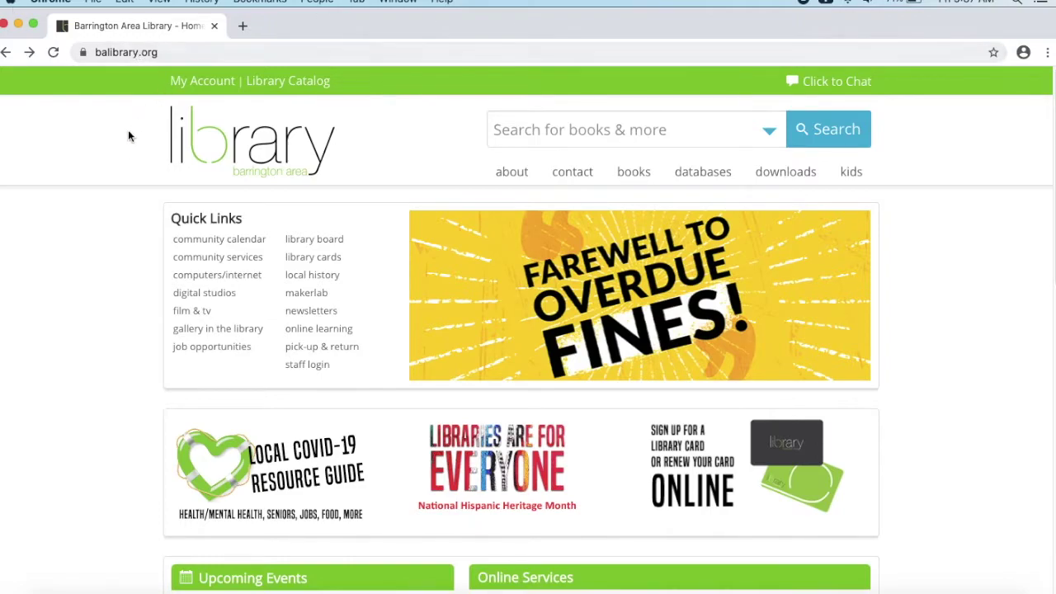
Step: Scroll to Upcoming Events and follow the 'register/view all programs' link to the events calendar
{"action": "scroll", "coordinate": [153, 212], "scroll_direction": "down", "scroll_amount": 5}
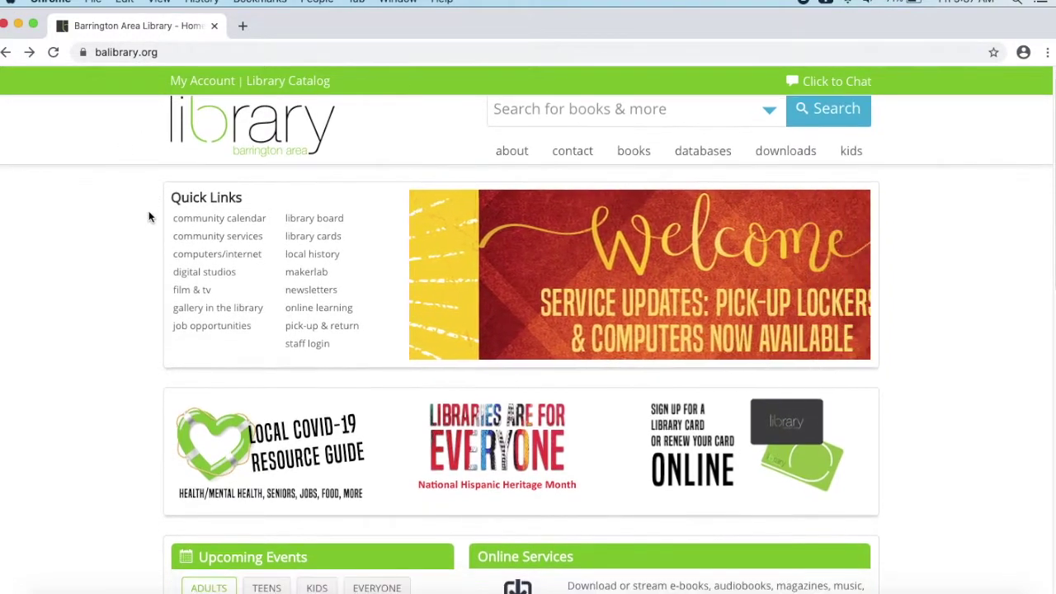
{"action": "scroll", "coordinate": [147, 218], "scroll_direction": "down", "scroll_amount": 4}
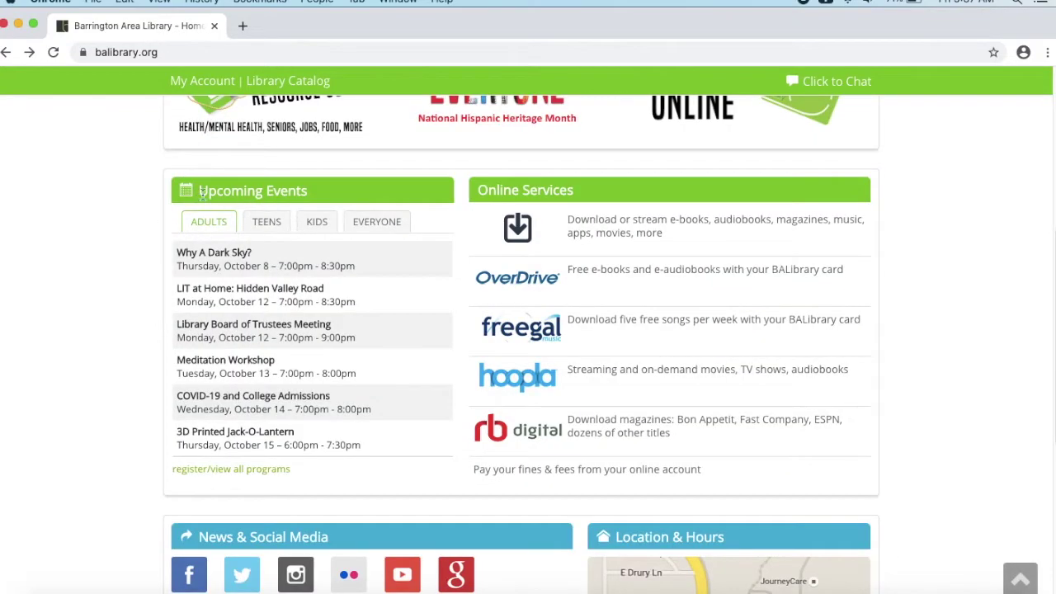
{"action": "left_click", "coordinate": [225, 472]}
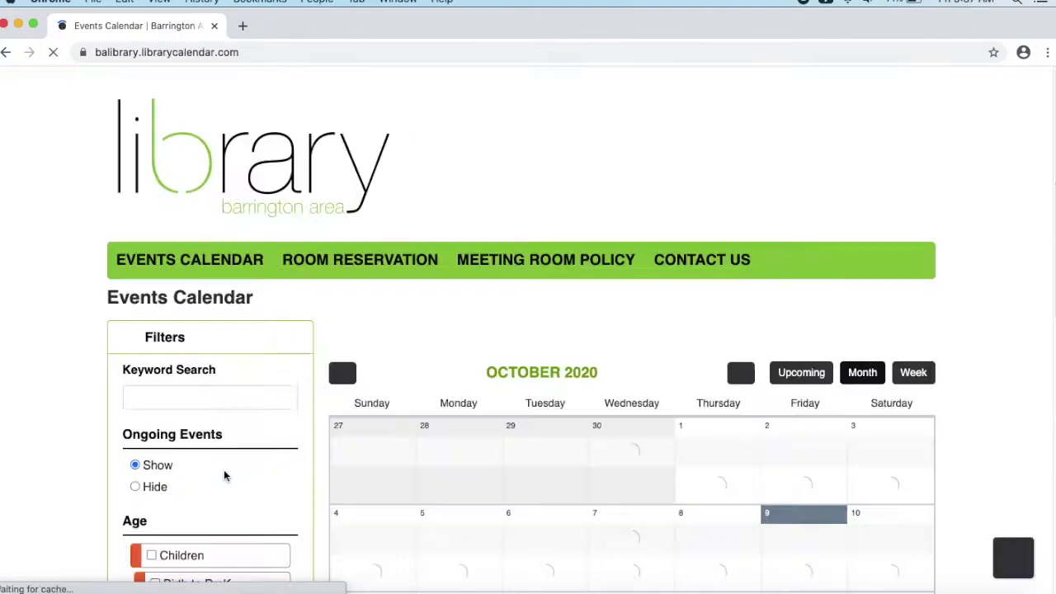
Step: Advance the calendar to November 2020 and filter events by the keyword 'ornaments'
{"action": "scroll", "coordinate": [528, 313], "scroll_direction": "down", "scroll_amount": 1}
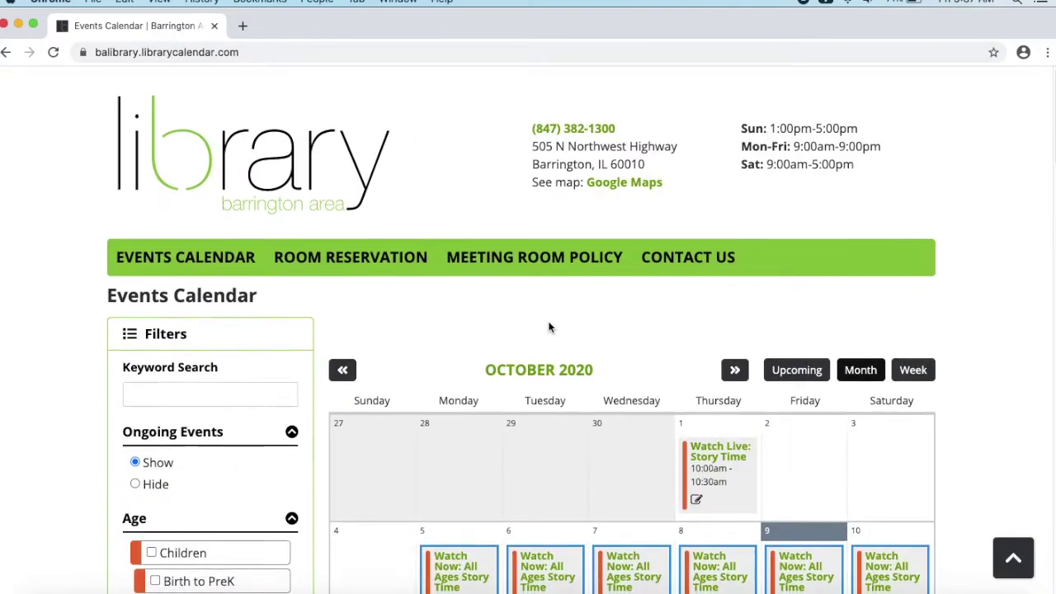
{"action": "left_click", "coordinate": [737, 373]}
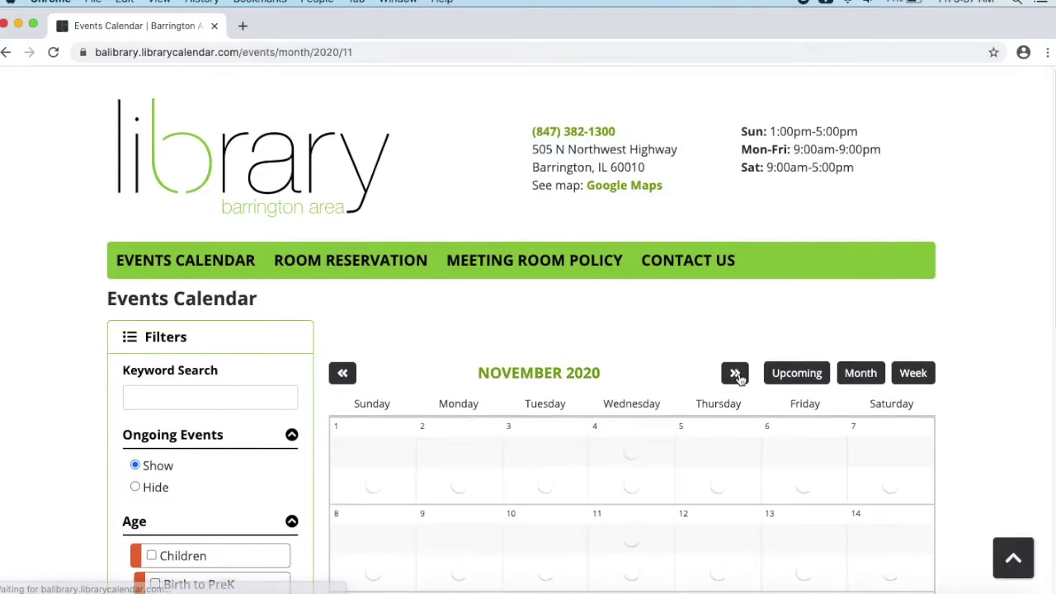
{"action": "scroll", "coordinate": [497, 343], "scroll_direction": "down", "scroll_amount": 1}
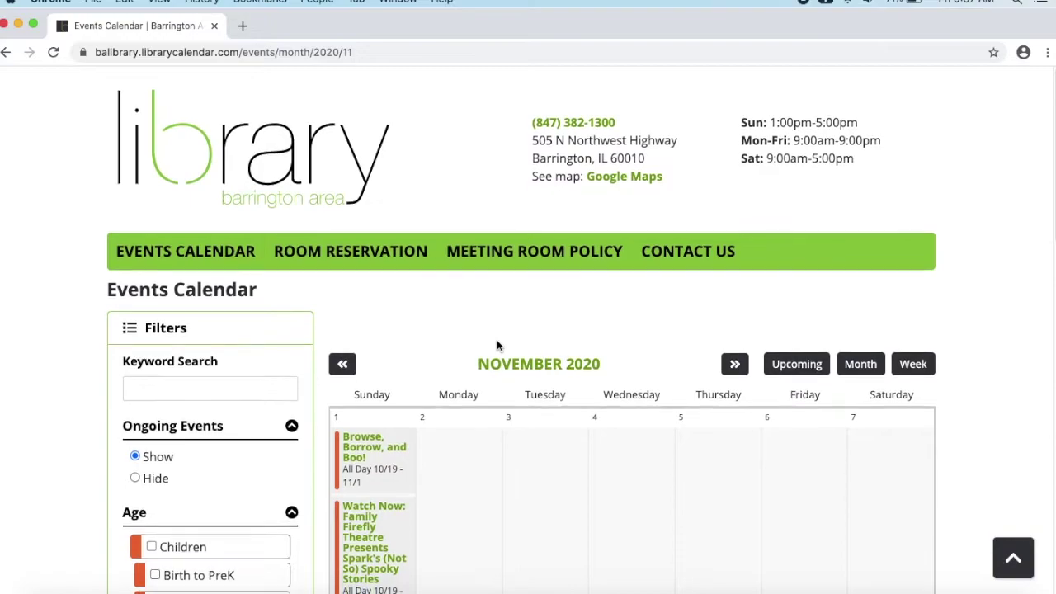
{"action": "left_click", "coordinate": [191, 388]}
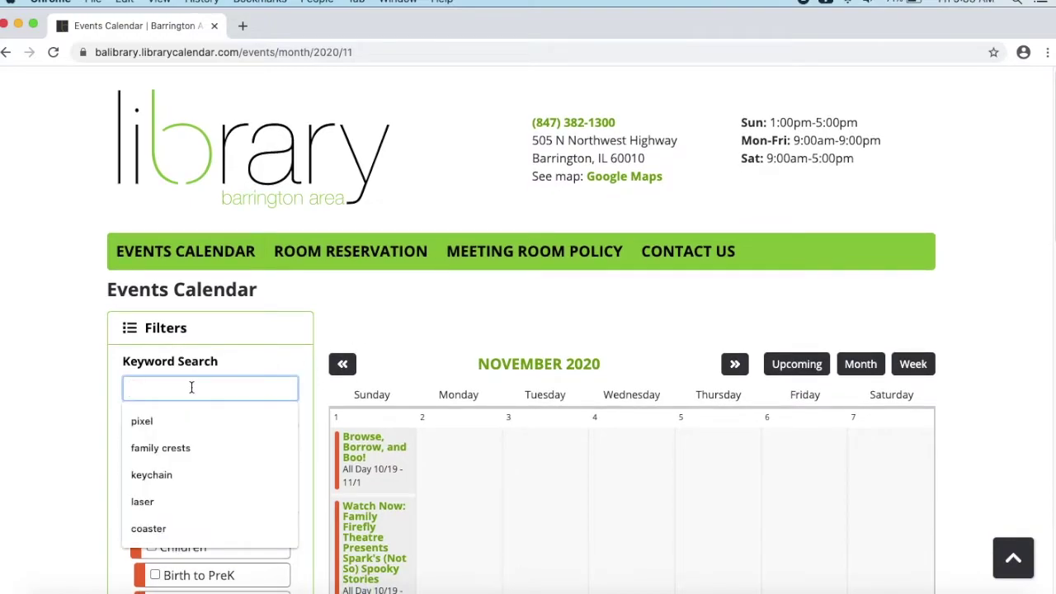
{"action": "type", "text": "ornament"}
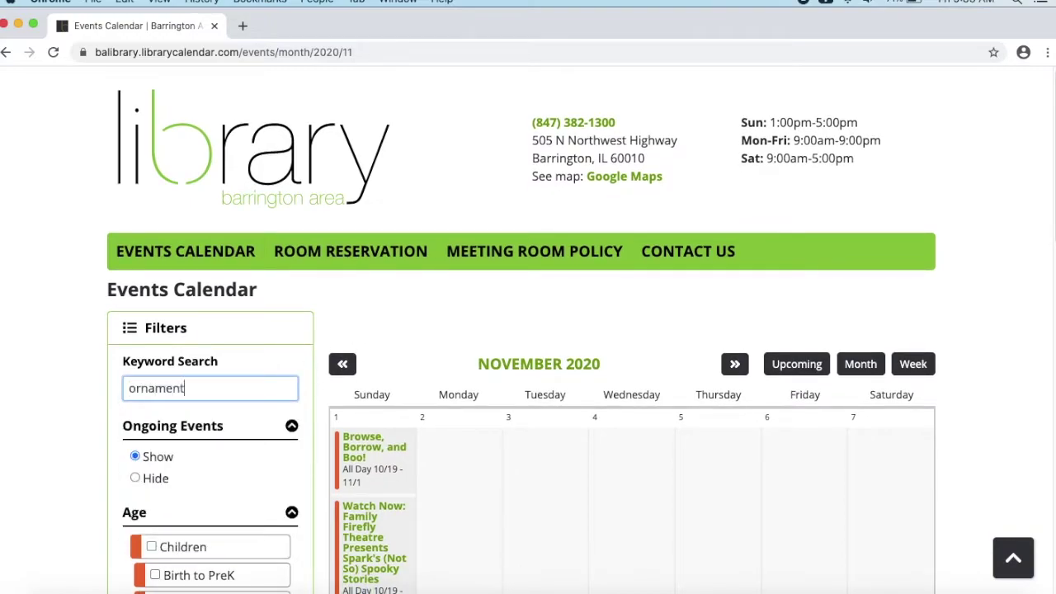
{"action": "type", "text": "s"}
{"action": "key", "text": "Return"}
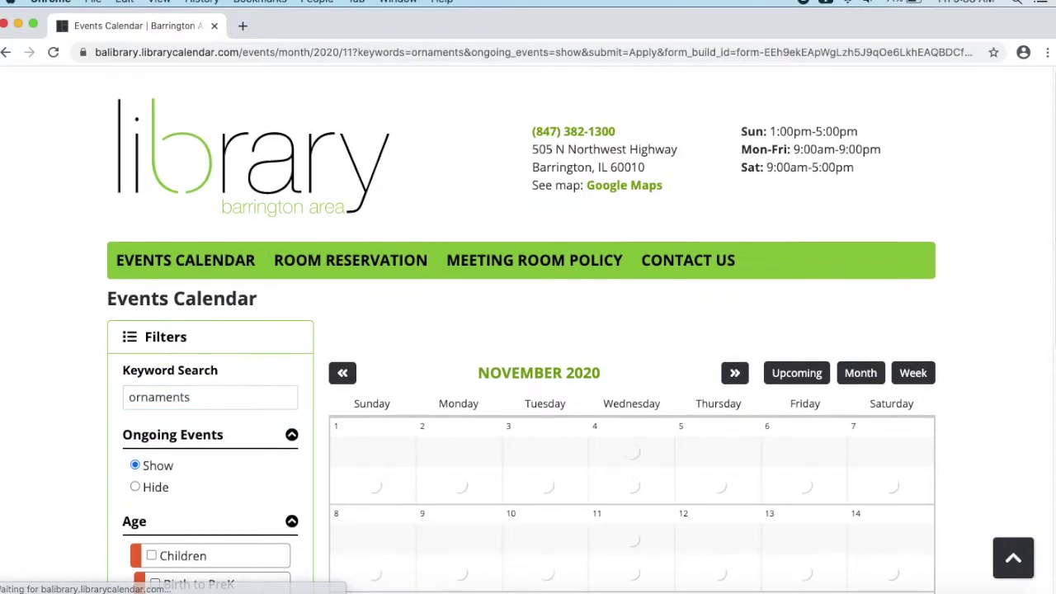
{"action": "scroll", "coordinate": [605, 307], "scroll_direction": "down", "scroll_amount": 3}
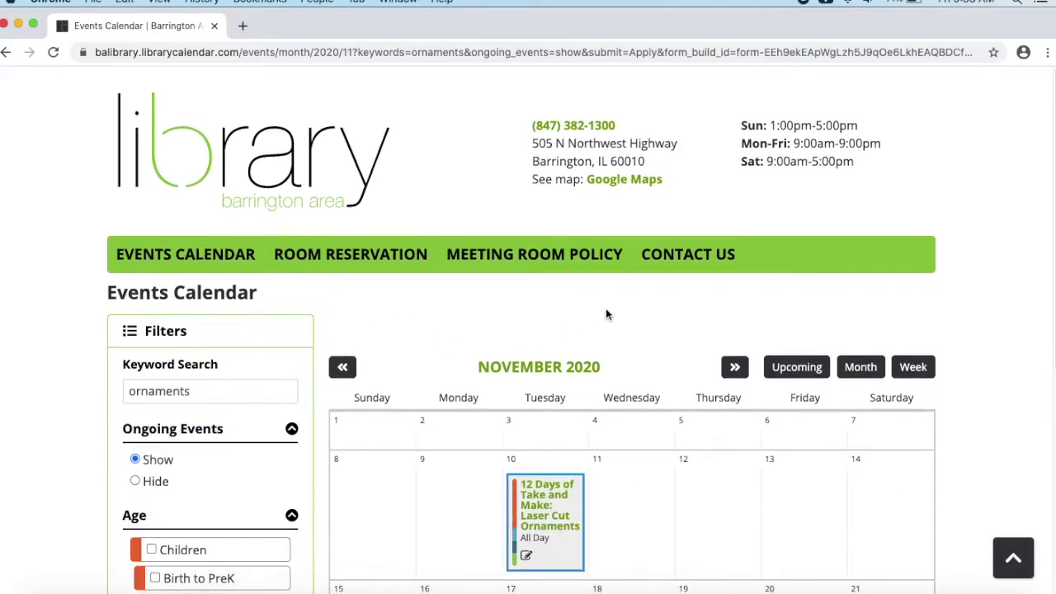
{"action": "mouse_move", "coordinate": [545, 413]}
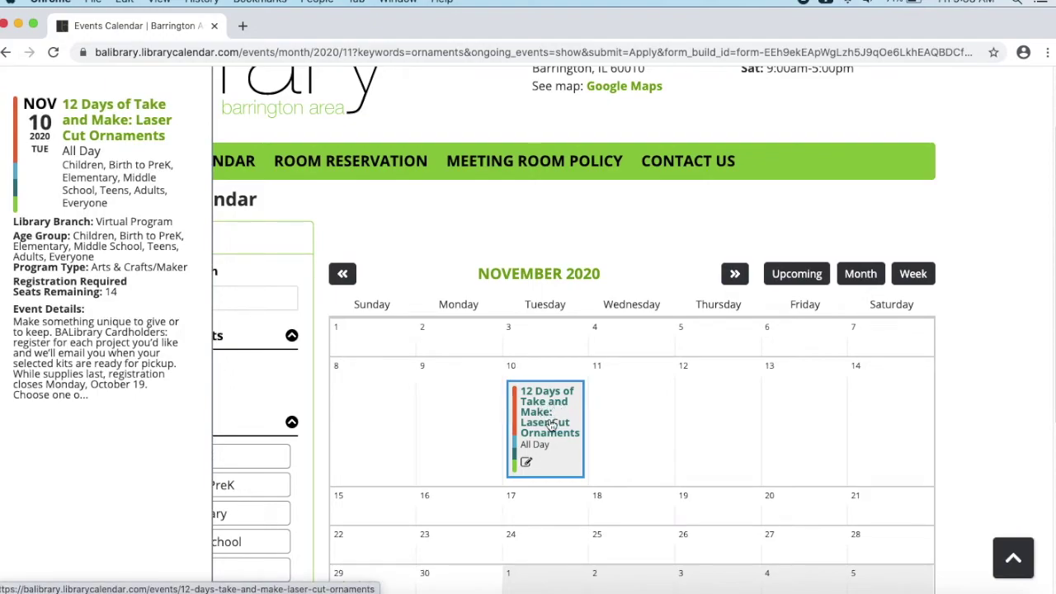
Step: Open the Nov 10 Laser Cut Ornaments event and follow its 'download Inkscape' link
{"action": "left_click", "coordinate": [543, 431]}
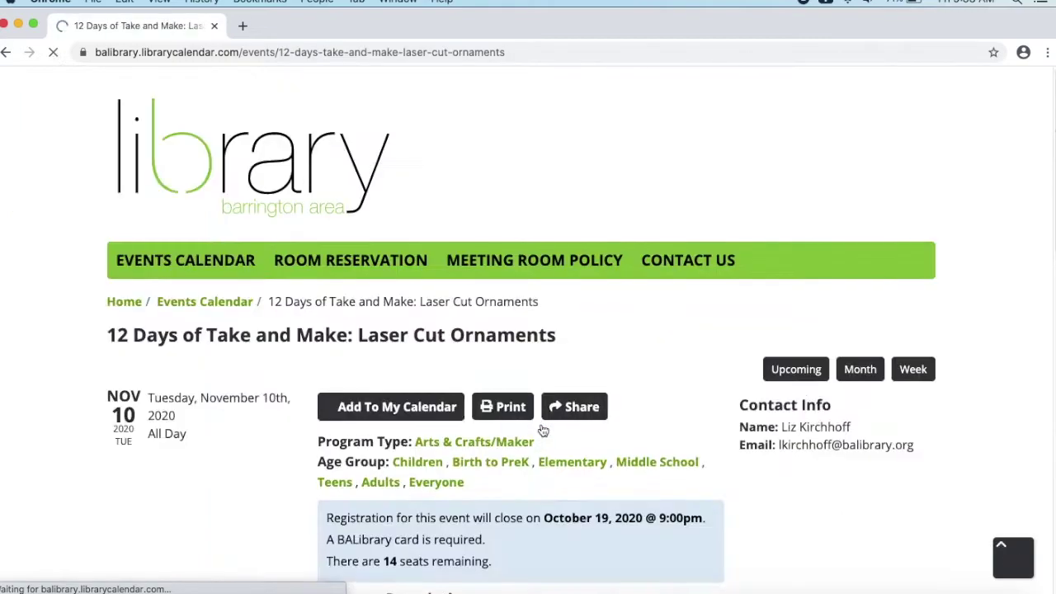
{"action": "scroll", "coordinate": [625, 258], "scroll_direction": "down", "scroll_amount": 5}
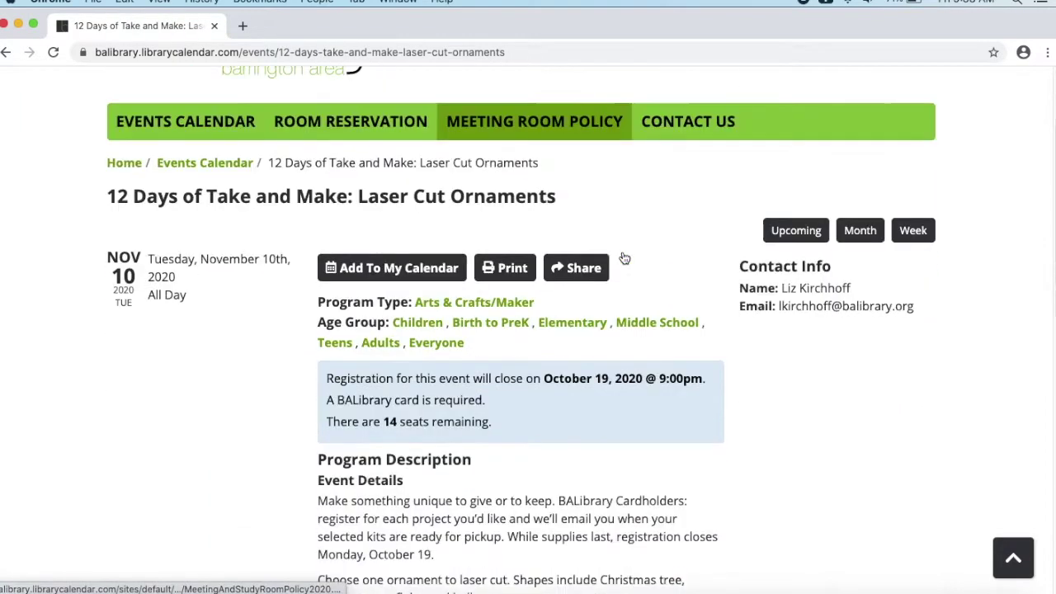
{"action": "scroll", "coordinate": [614, 253], "scroll_direction": "down", "scroll_amount": 1}
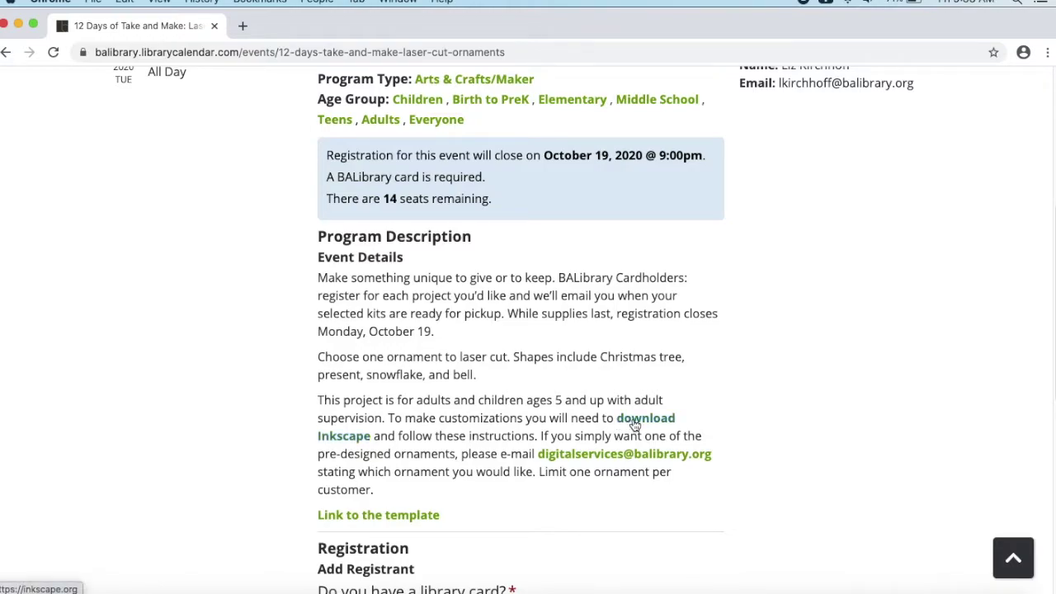
{"action": "left_click", "coordinate": [635, 424]}
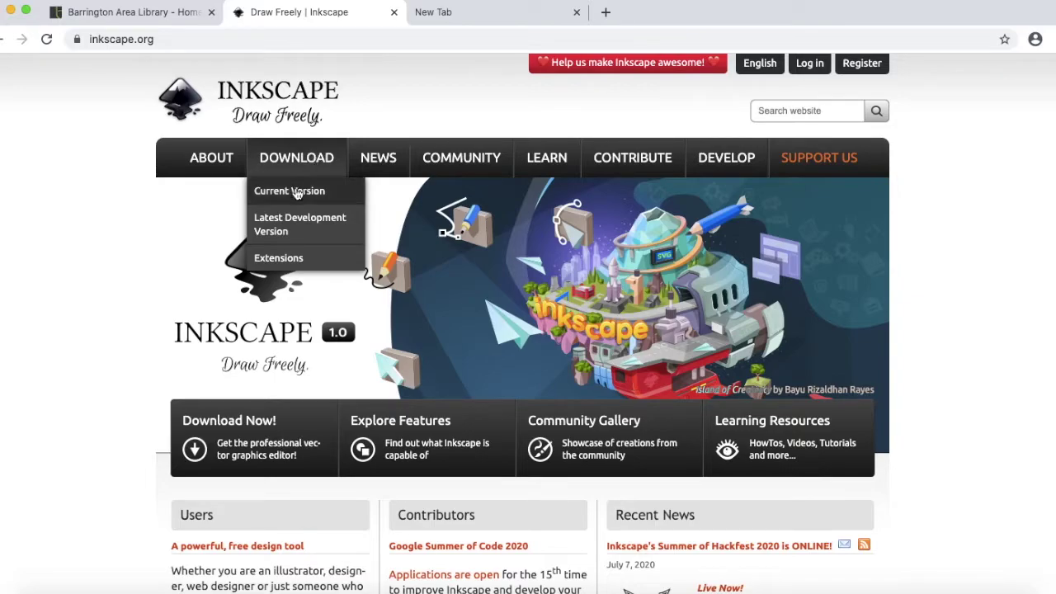
Step: Go to the current Inkscape 1.0 release page on inkscape.org
{"action": "left_click", "coordinate": [298, 194]}
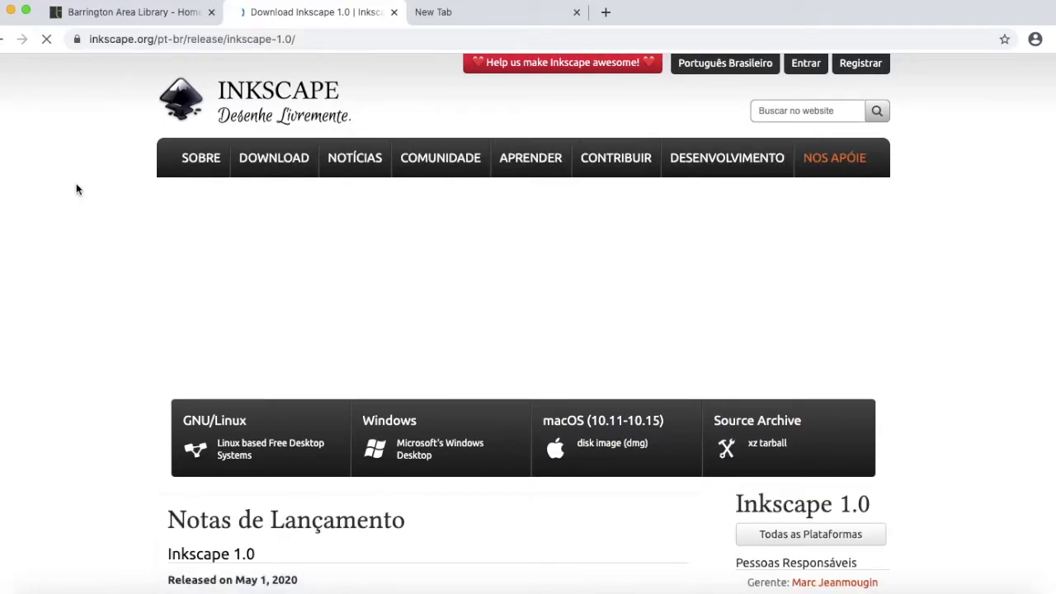
{"action": "scroll", "coordinate": [76, 190], "scroll_direction": "down", "scroll_amount": 2}
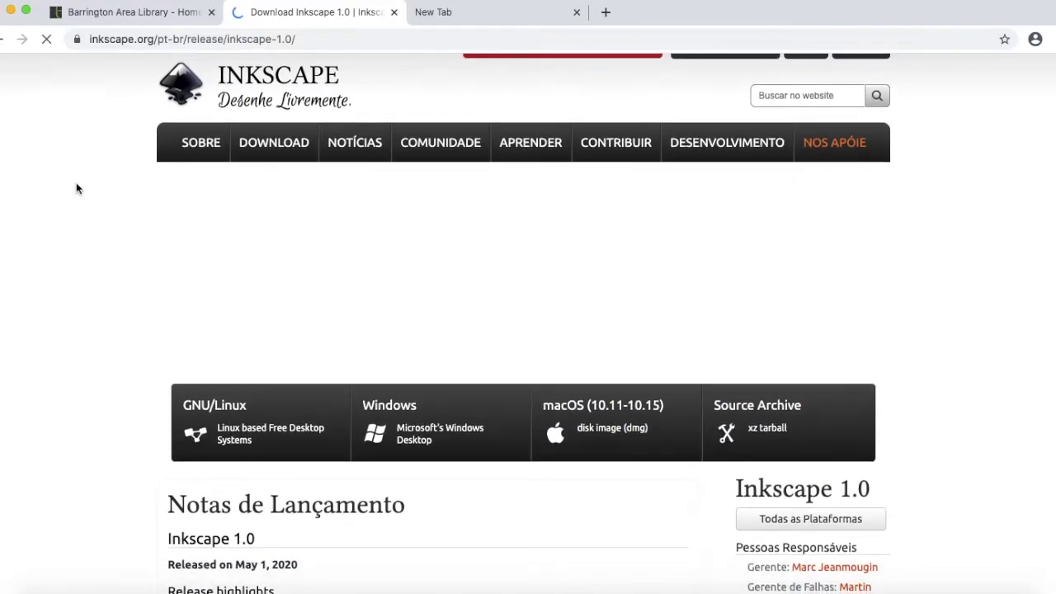
{"action": "scroll", "coordinate": [76, 182], "scroll_direction": "down", "scroll_amount": 2}
{"action": "scroll", "coordinate": [77, 181], "scroll_direction": "up", "scroll_amount": 3}
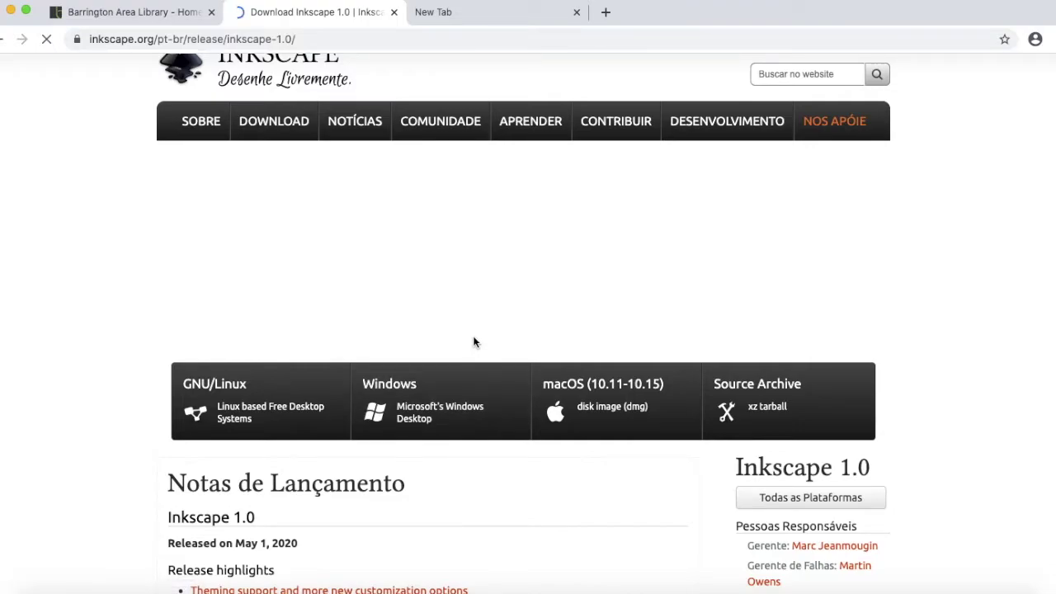
Step: Check the Windows 64-bit options, go back, and download the macOS disk image (dmg)
{"action": "left_click", "coordinate": [419, 400]}
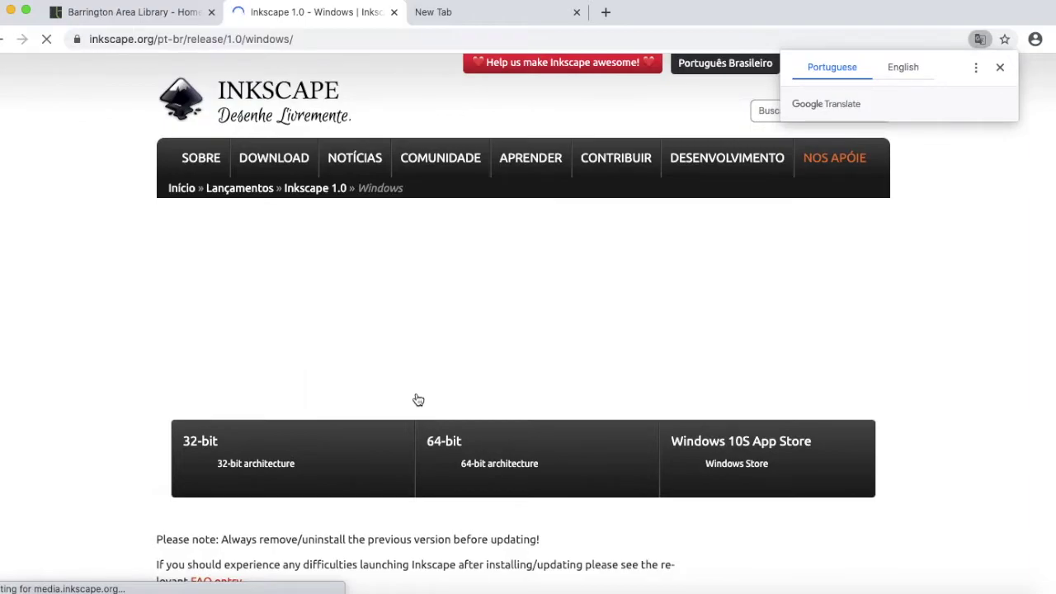
{"action": "scroll", "coordinate": [92, 313], "scroll_direction": "down", "scroll_amount": 3}
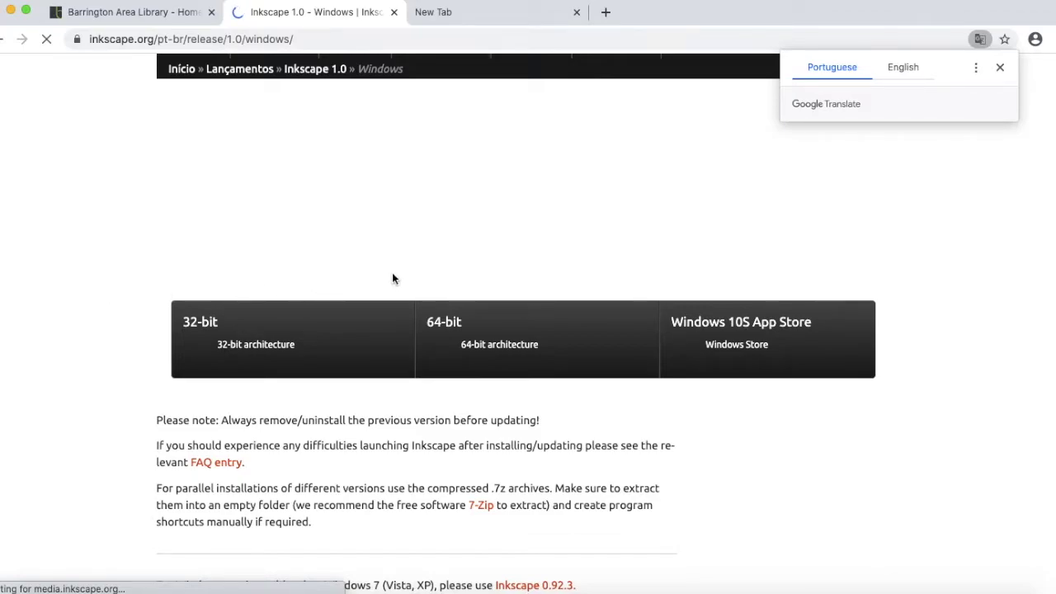
{"action": "left_click", "coordinate": [482, 330]}
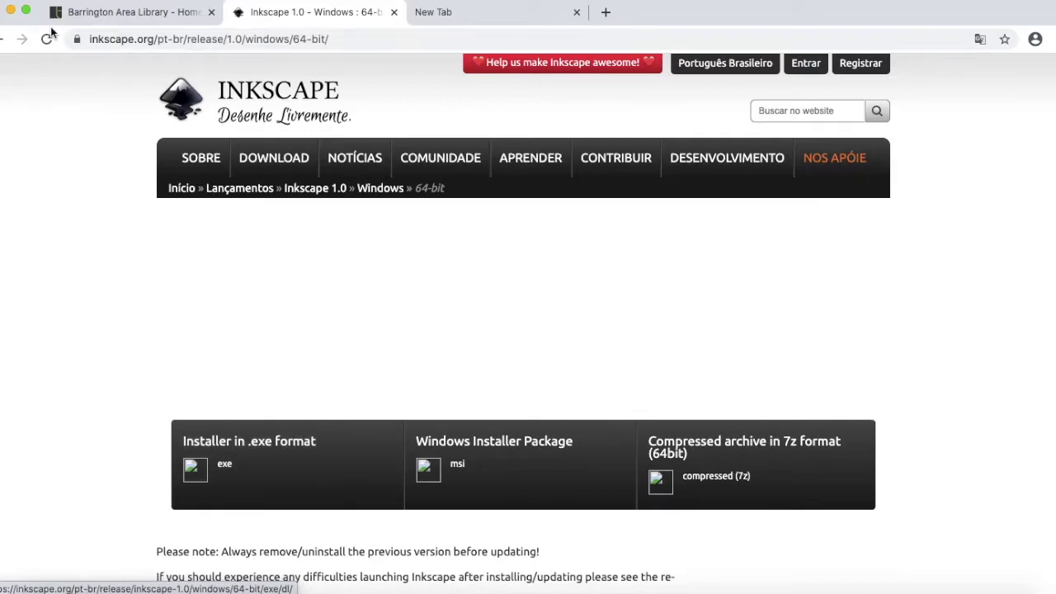
{"action": "left_click", "coordinate": [2, 40]}
{"action": "left_click", "coordinate": [1, 42]}
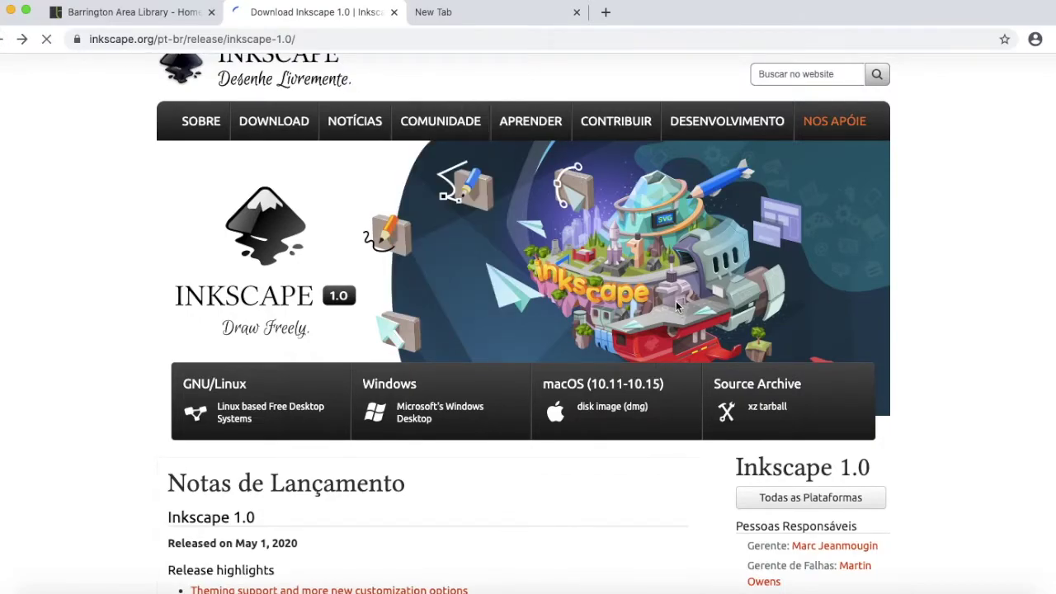
{"action": "left_click", "coordinate": [615, 401]}
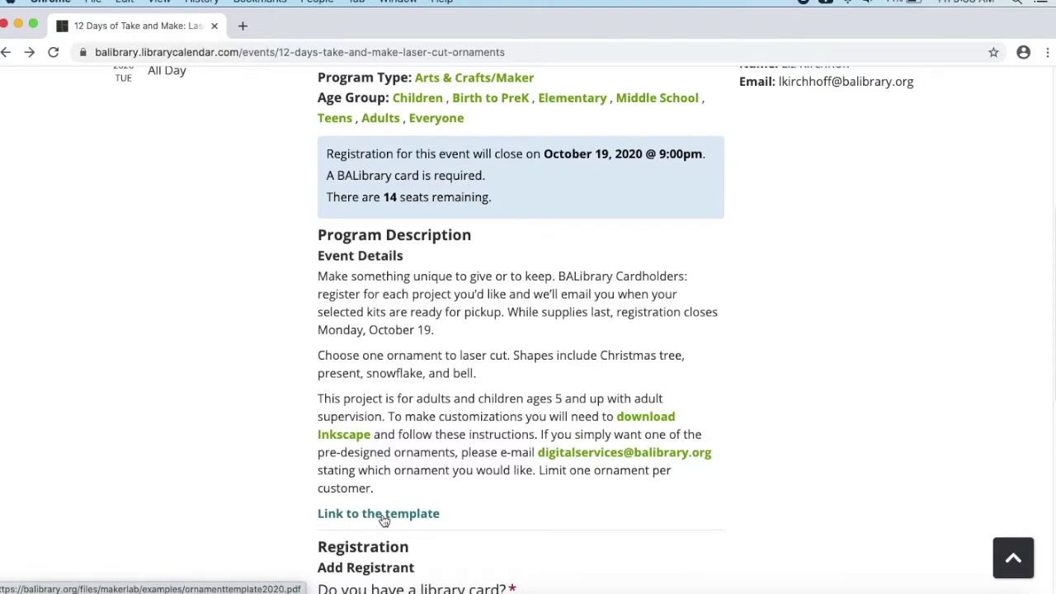
Step: Open the template link and save ornamenttemplate2020.pdf from the PDF viewer
{"action": "left_click", "coordinate": [383, 515]}
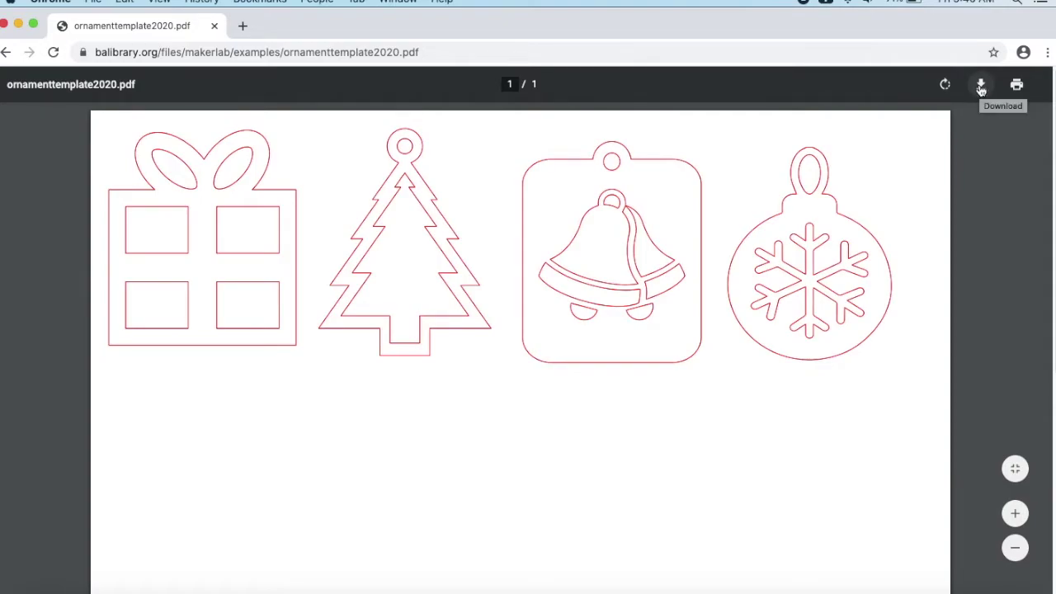
{"action": "left_click", "coordinate": [981, 85]}
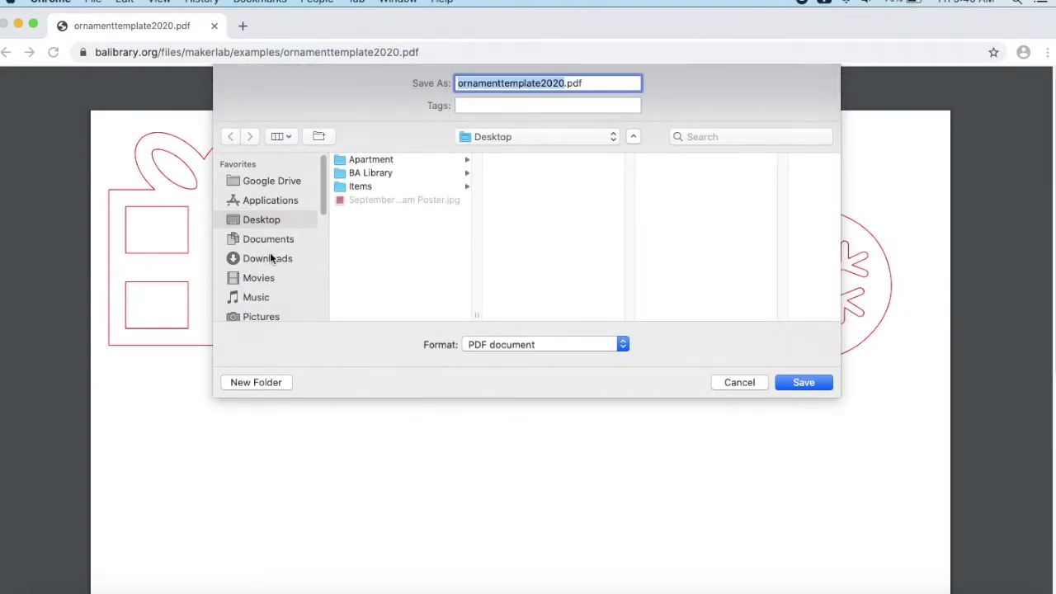
{"action": "left_click", "coordinate": [803, 383]}
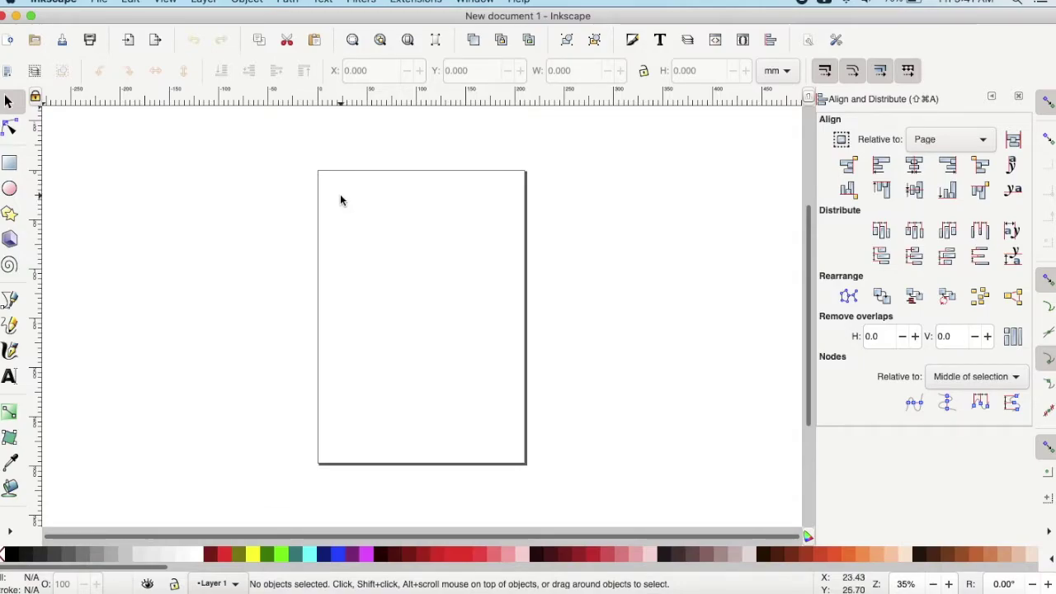
Step: Open ornamenttemplate2020.pdf from the Desktop, accepting the Internal PDF import settings
{"action": "left_click", "coordinate": [108, 3]}
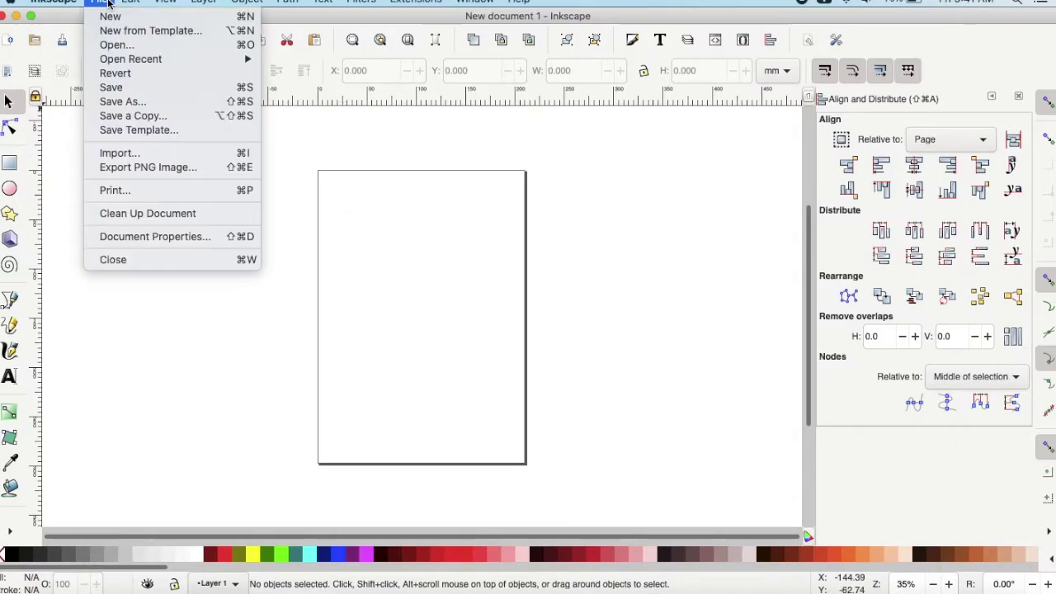
{"action": "left_click", "coordinate": [126, 46]}
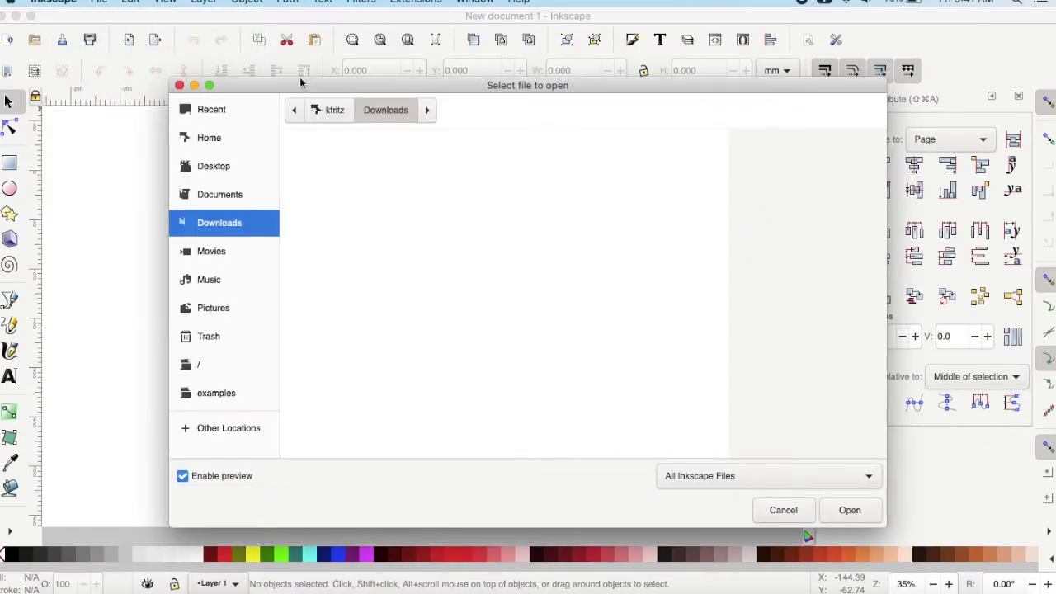
{"action": "left_click", "coordinate": [241, 169]}
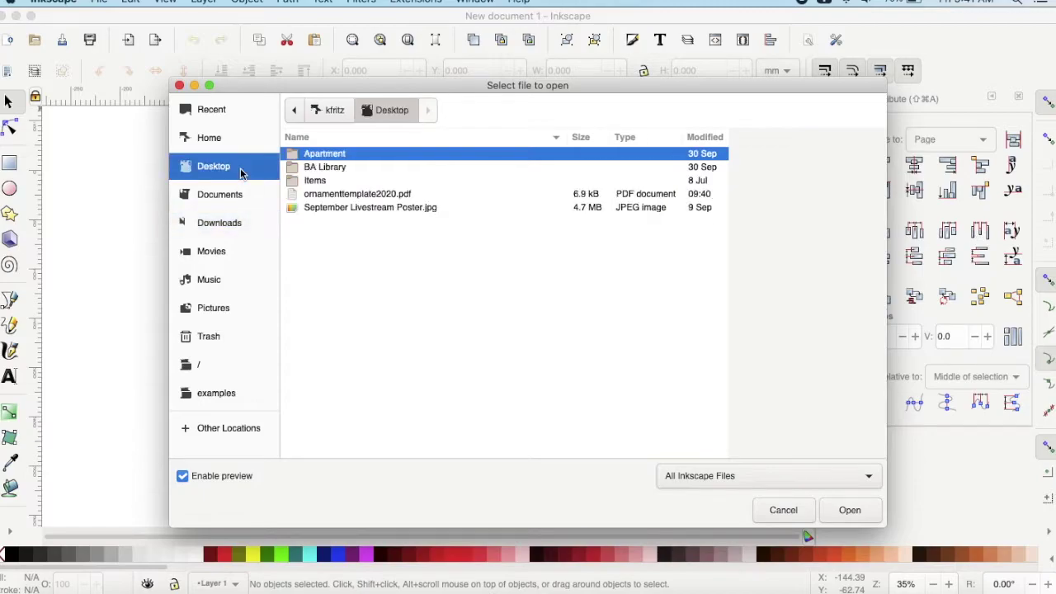
{"action": "left_click", "coordinate": [371, 196]}
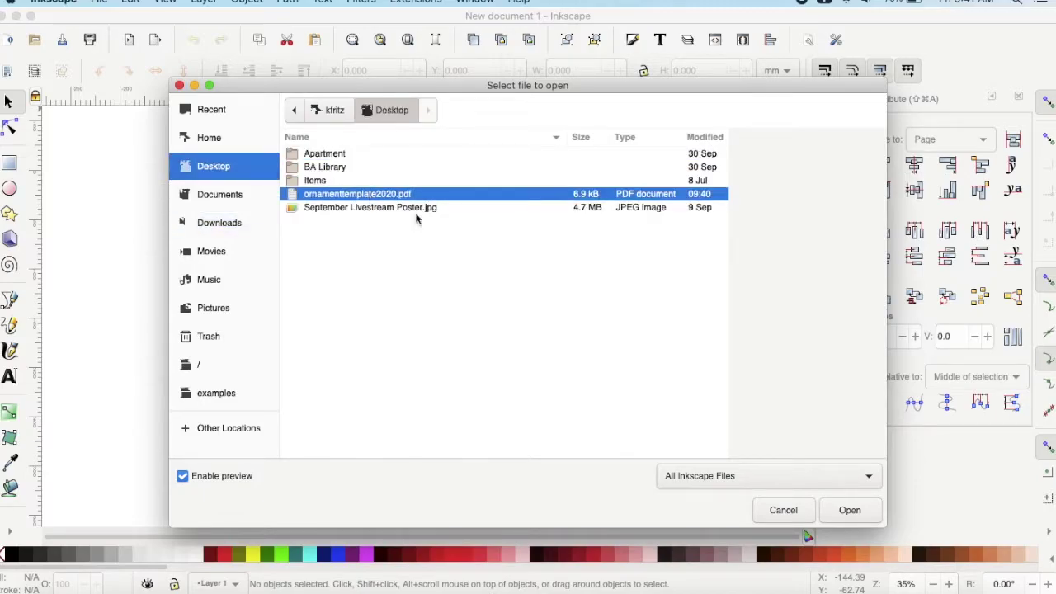
{"action": "left_click", "coordinate": [850, 510]}
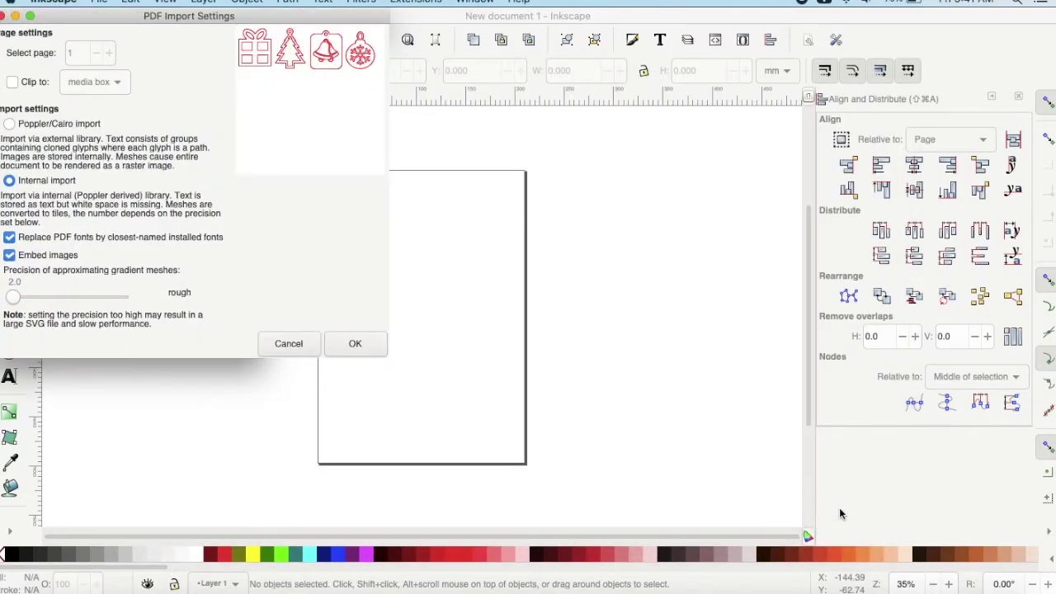
{"action": "left_click", "coordinate": [352, 345]}
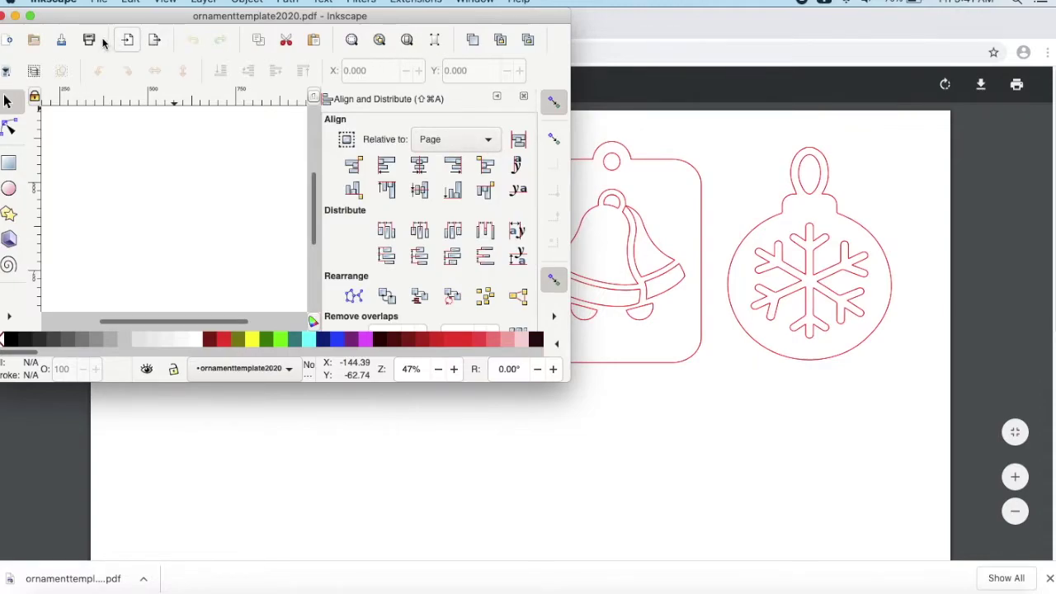
Step: Maximise the window, fit the whole page with 5, and zoom in on the designs
{"action": "mouse_move", "coordinate": [29, 18]}
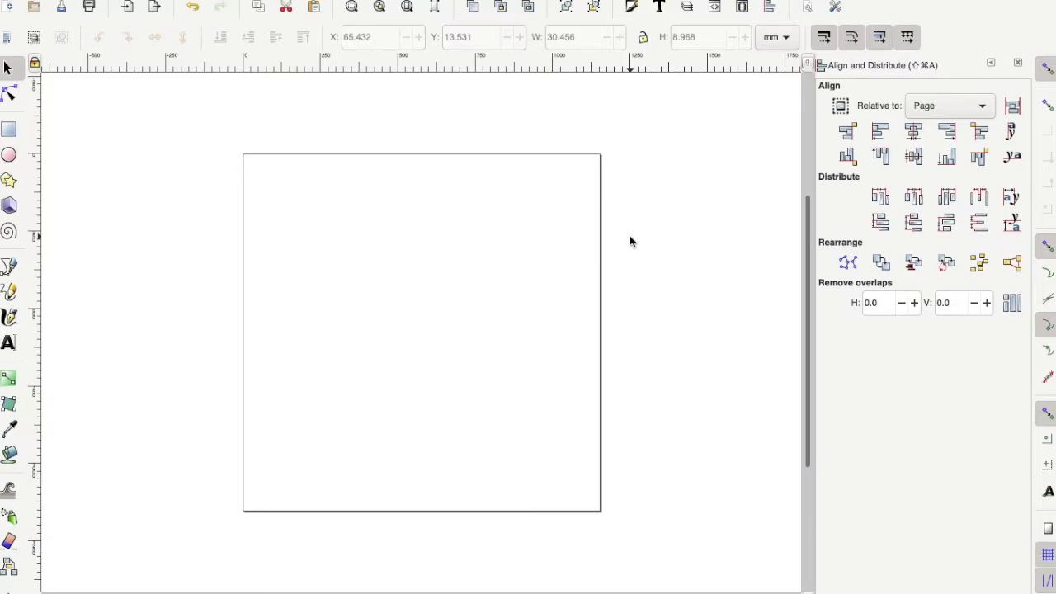
{"action": "key", "text": "5"}
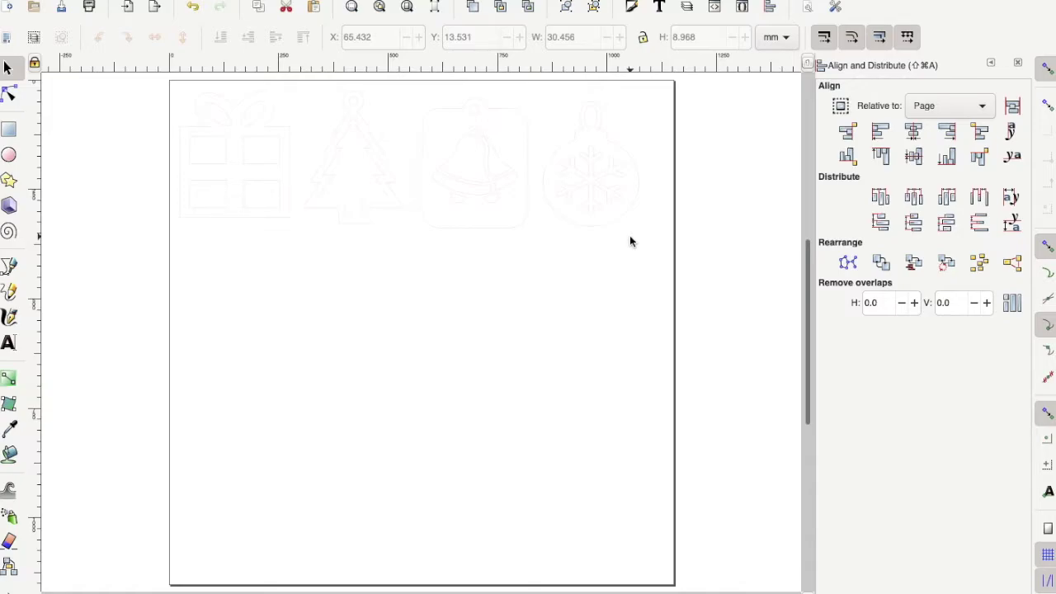
{"action": "key", "text": "plus"}
{"action": "key", "text": "plus"}
{"action": "key", "text": "plus"}
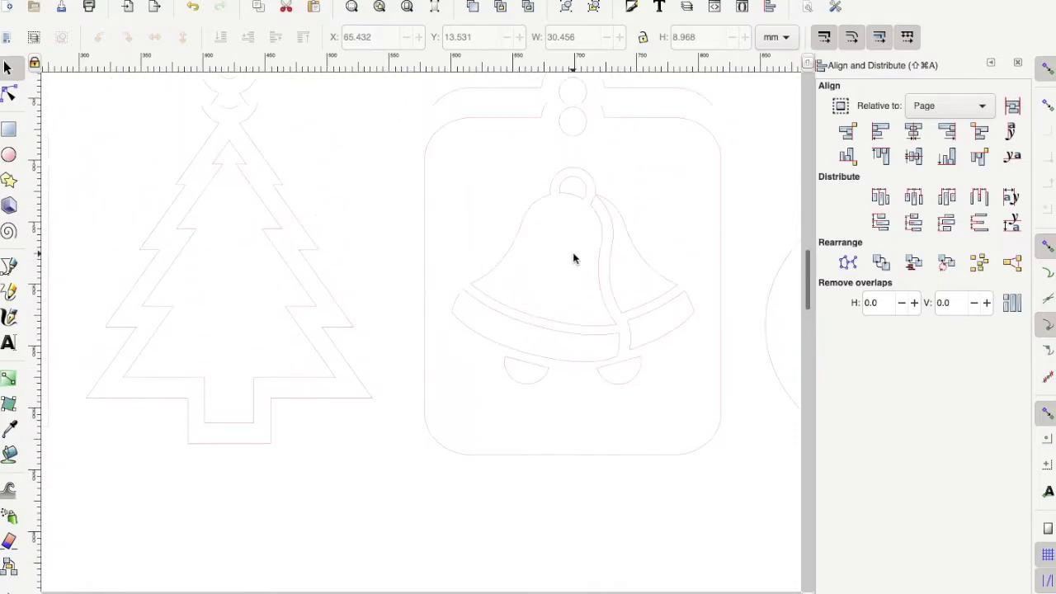
Step: Inspect the designs, then select all four as one 277.477 × 82.952 mm object
{"action": "scroll", "coordinate": [495, 413], "scroll_direction": "up", "scroll_amount": 1}
{"action": "scroll", "coordinate": [38, 579], "scroll_direction": "left", "scroll_amount": 10}
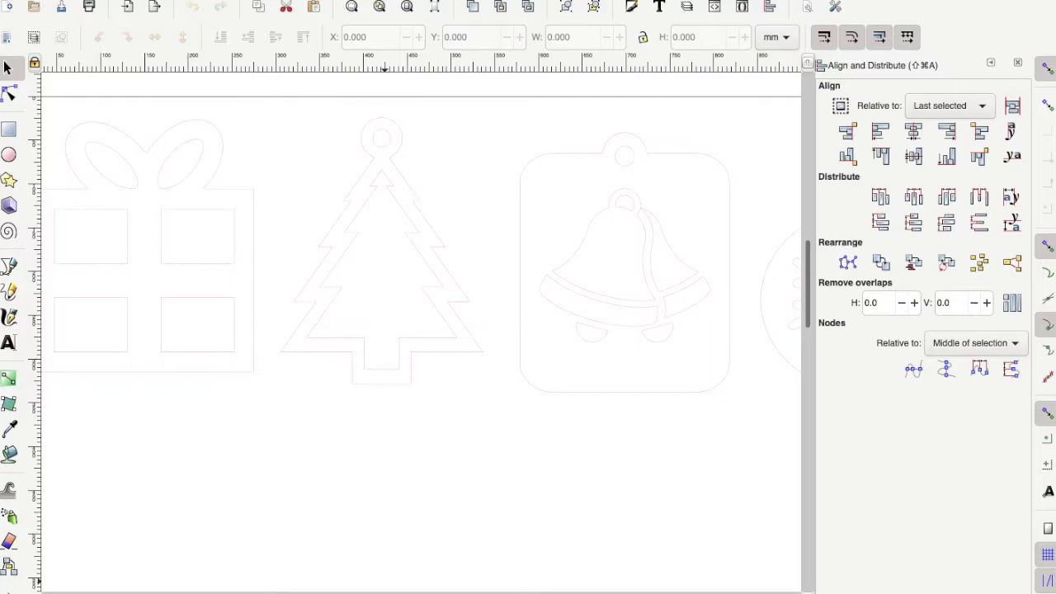
{"action": "scroll", "coordinate": [420, 330], "scroll_direction": "right", "scroll_amount": 1}
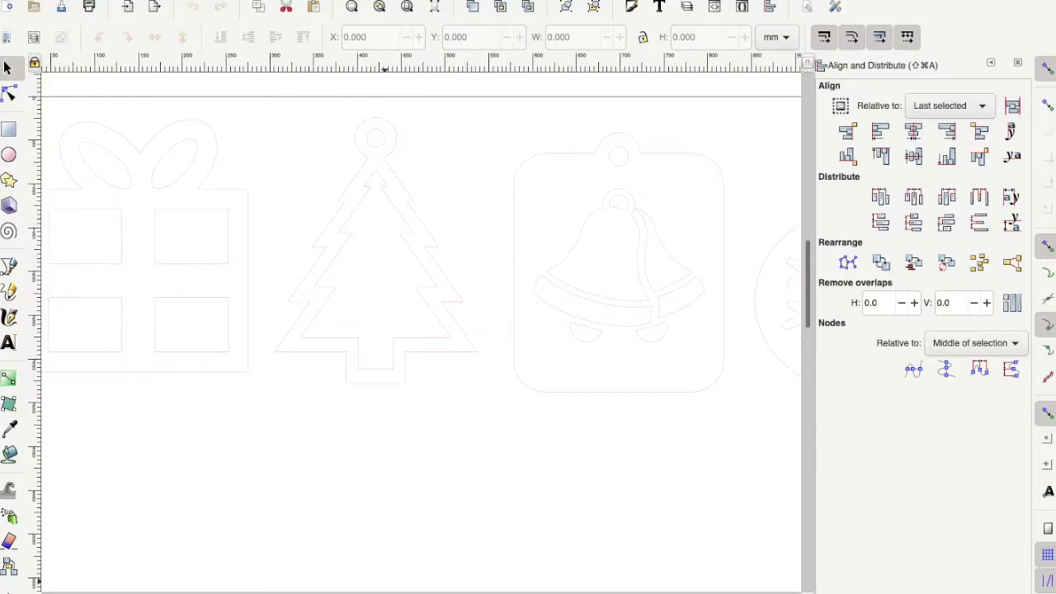
{"action": "scroll", "coordinate": [421, 330], "scroll_direction": "right", "scroll_amount": 1}
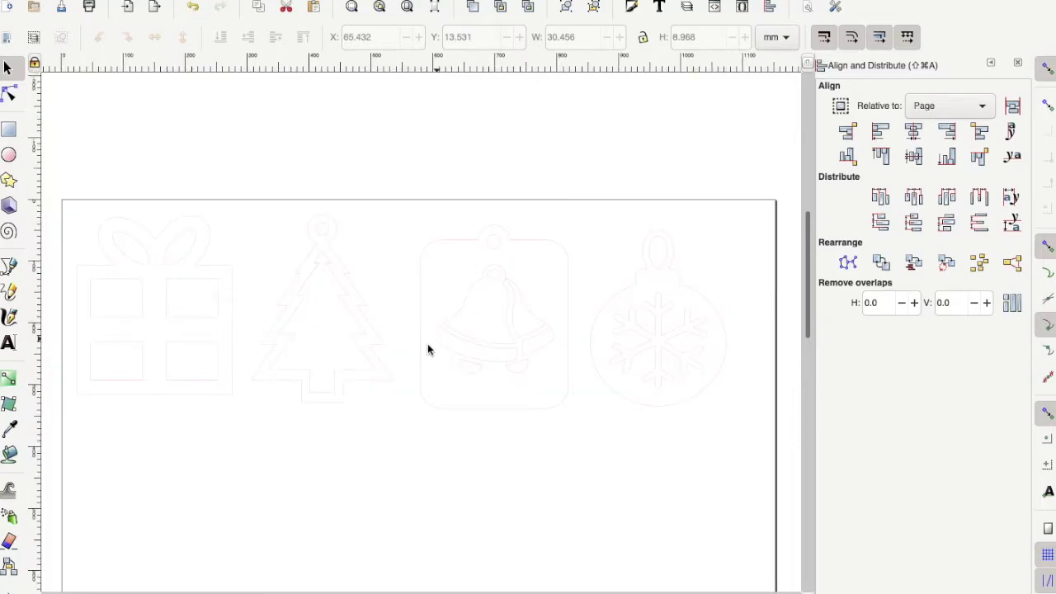
{"action": "left_click", "coordinate": [236, 323]}
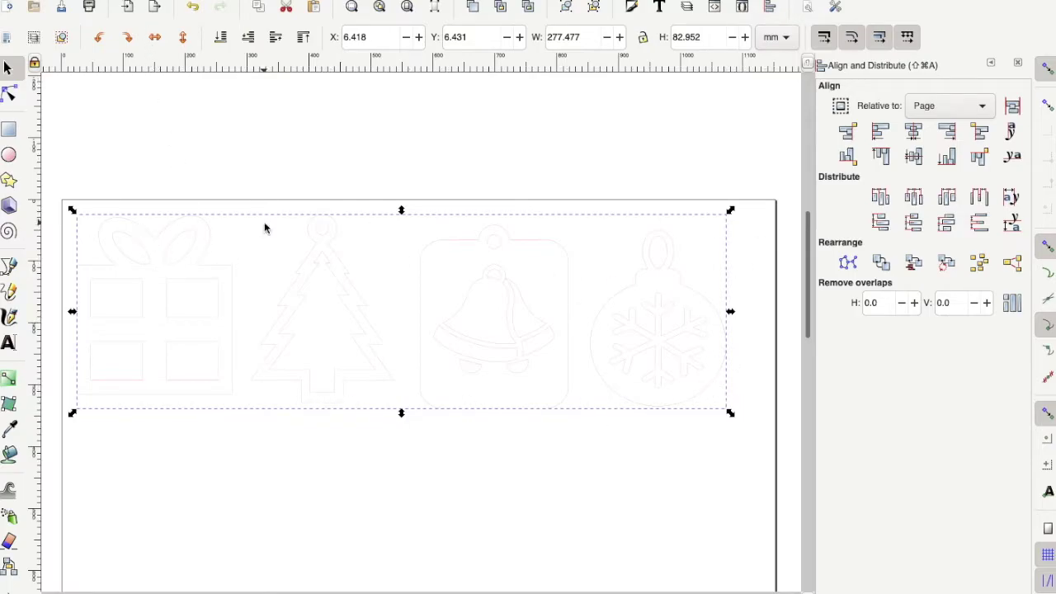
Step: Ungroup the four ornament designs with Object > Ungroup and deselect everything
{"action": "mouse_move", "coordinate": [206, 2]}
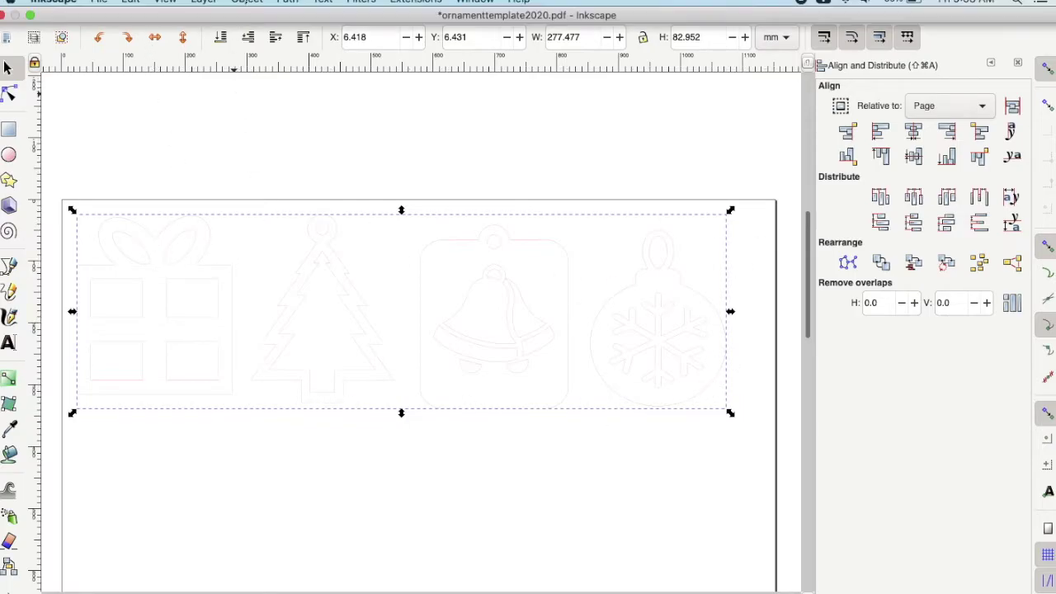
{"action": "left_click", "coordinate": [248, 2]}
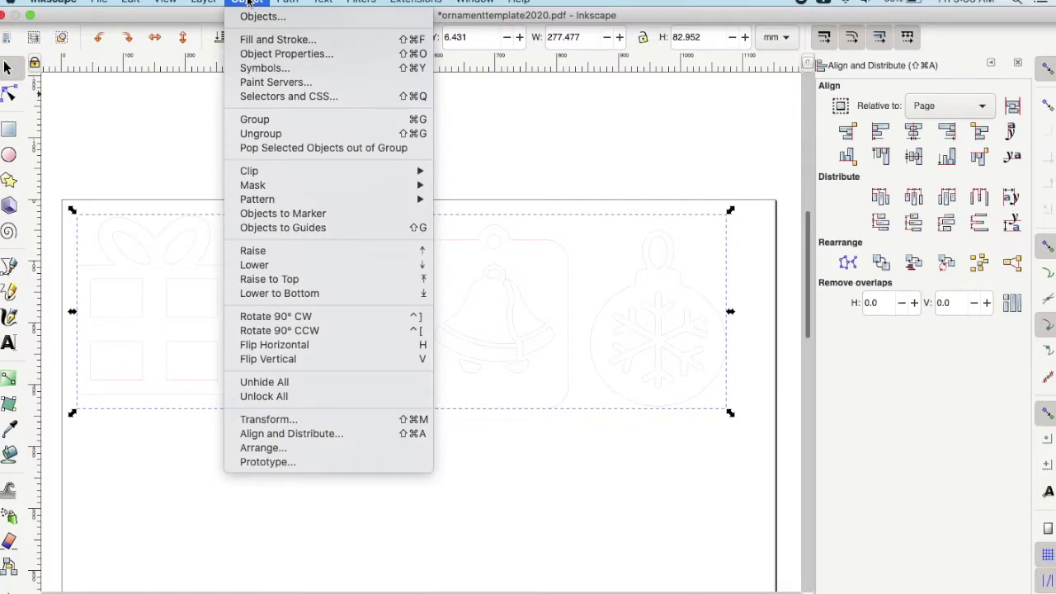
{"action": "left_click", "coordinate": [273, 135]}
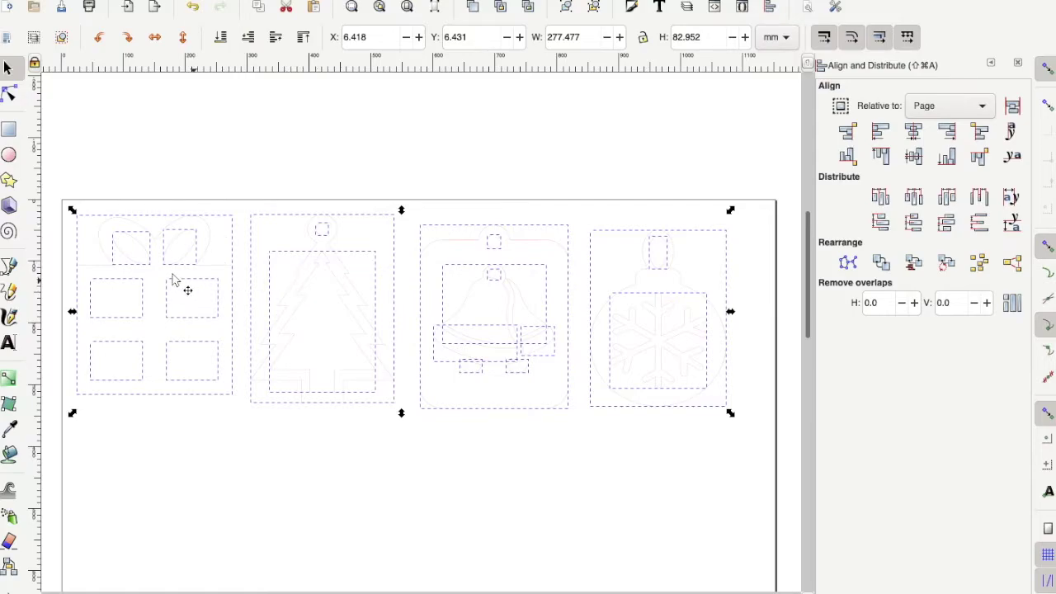
{"action": "left_click", "coordinate": [488, 210]}
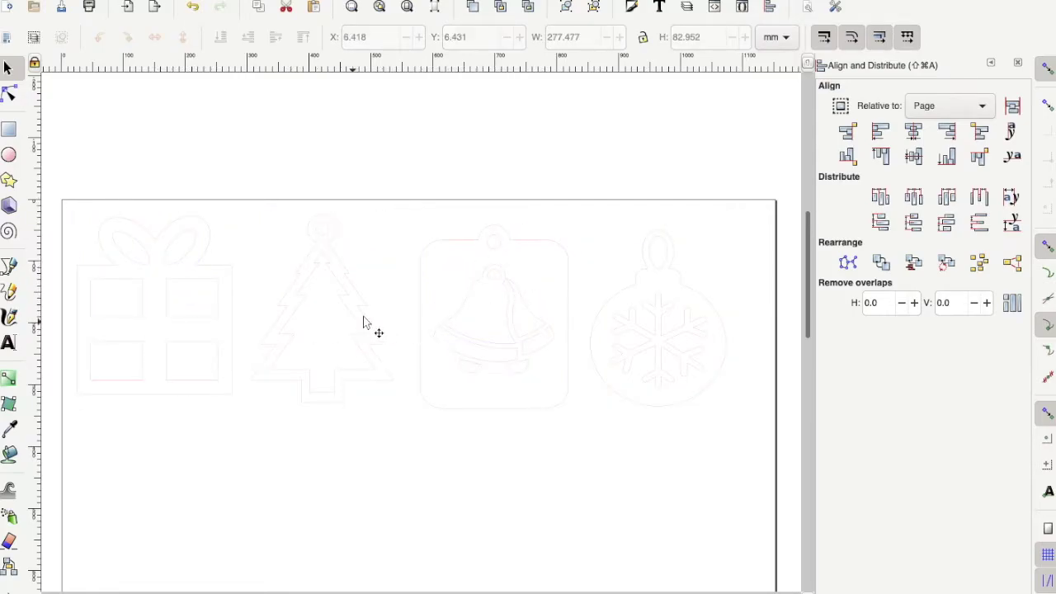
Step: Delete the tree ornament's 45.421 × 60.378 mm inner outline
{"action": "scroll", "coordinate": [368, 321], "scroll_direction": "up", "scroll_amount": 3}
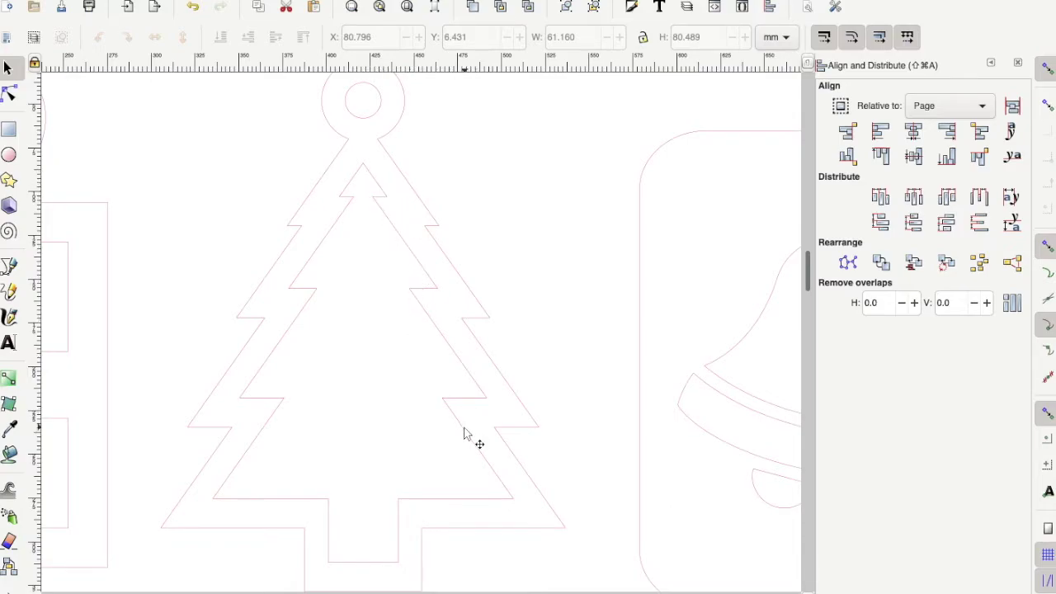
{"action": "left_click", "coordinate": [391, 223]}
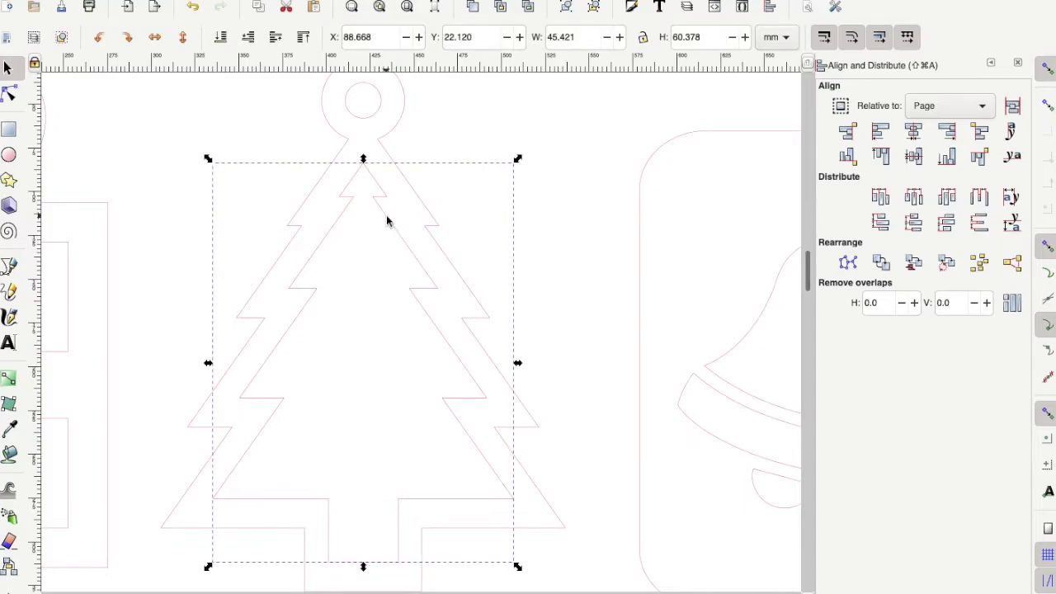
{"action": "key", "text": "Delete"}
{"action": "scroll", "coordinate": [405, 322], "scroll_direction": "down", "scroll_amount": 1}
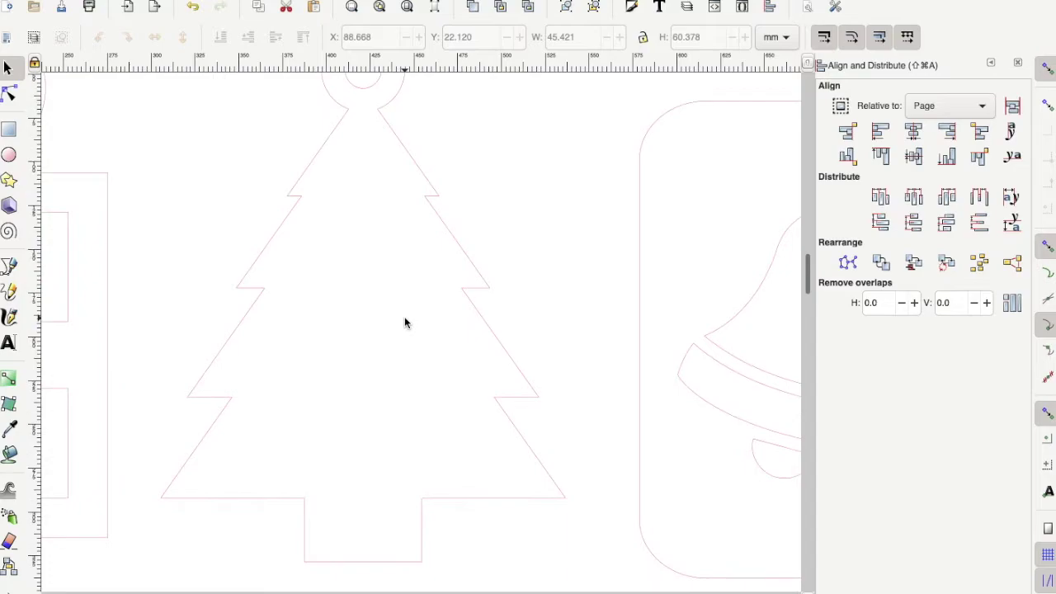
{"action": "left_click", "coordinate": [10, 343]}
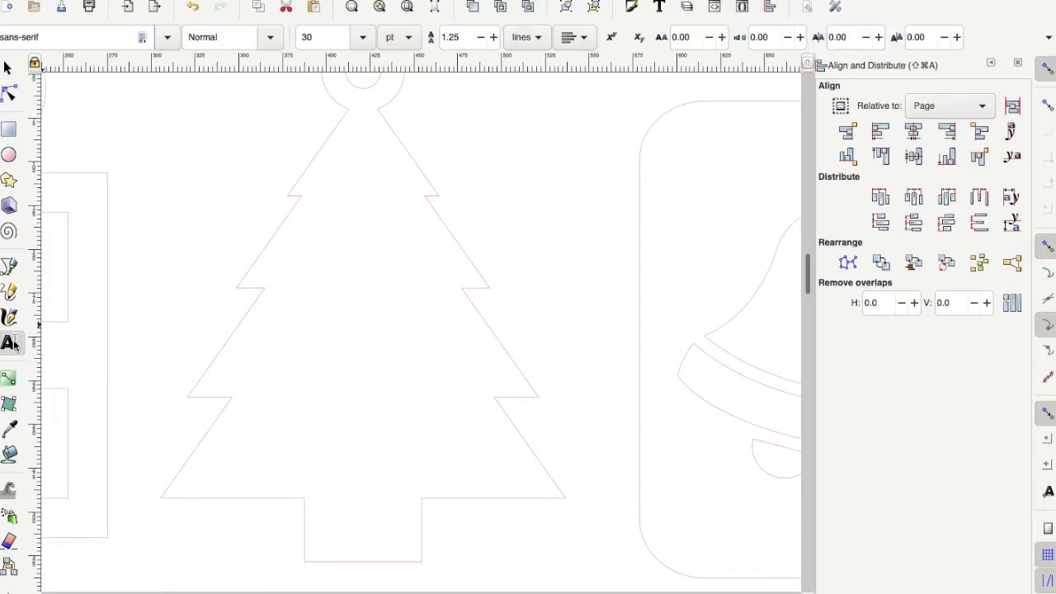
Step: Add the text 'Bobby' inside the tree ornament in a serif font and move it lower
{"action": "left_click", "coordinate": [316, 330]}
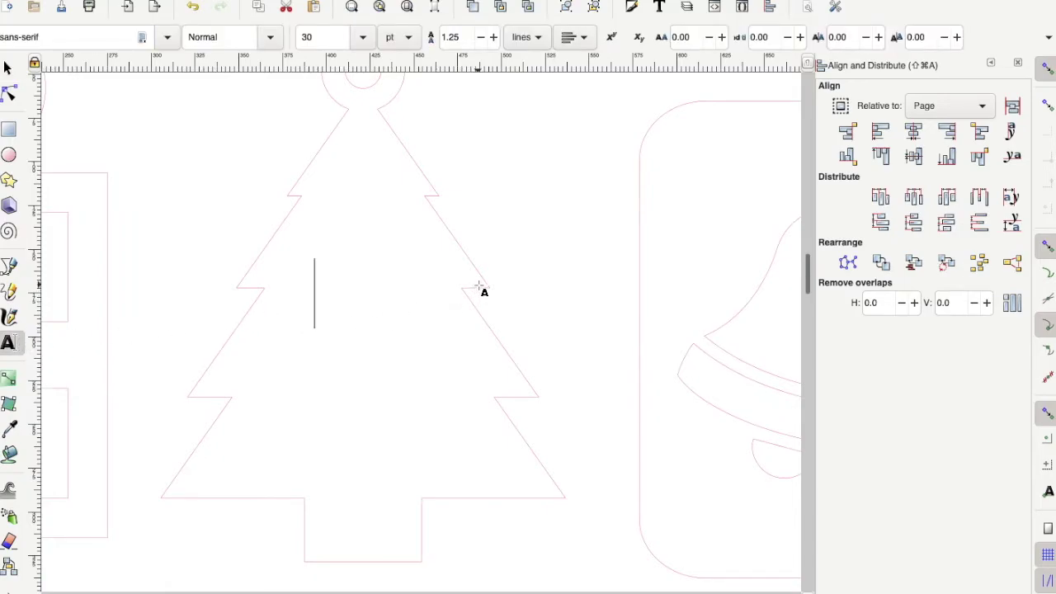
{"action": "type", "text": "B"}
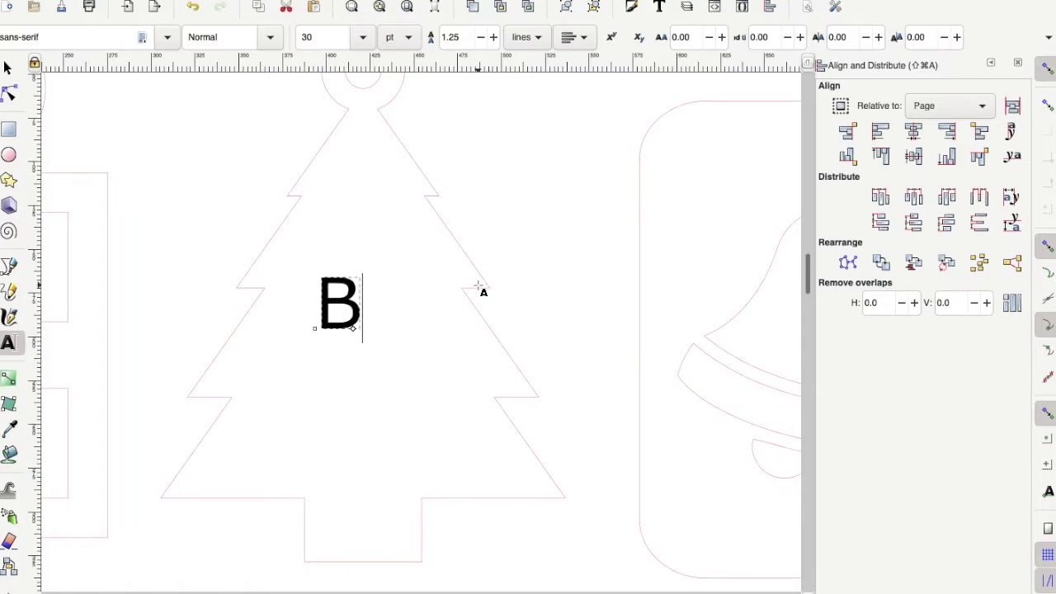
{"action": "type", "text": "obby"}
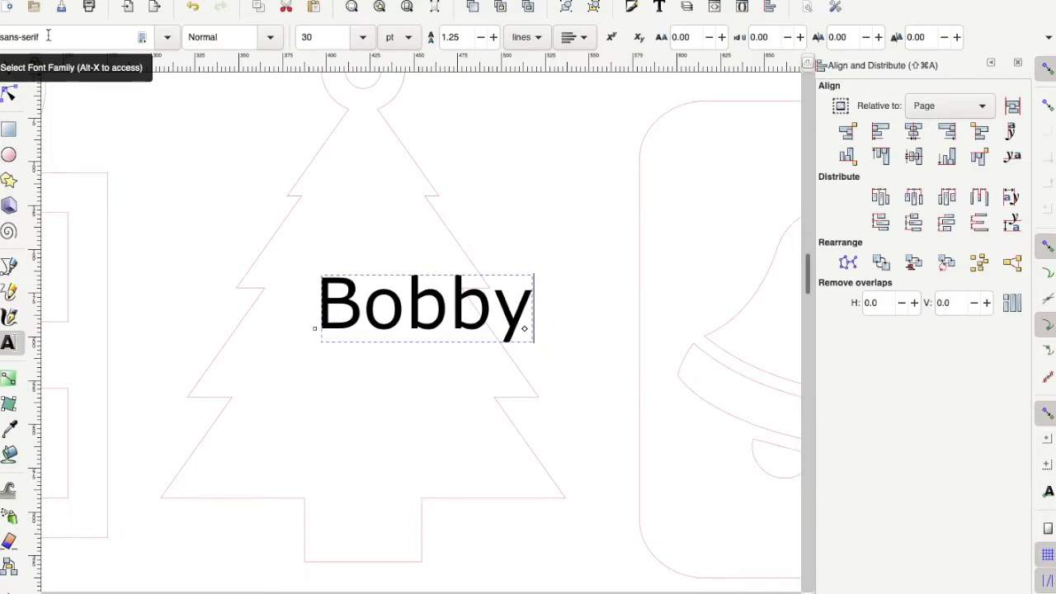
{"action": "left_click", "coordinate": [48, 36]}
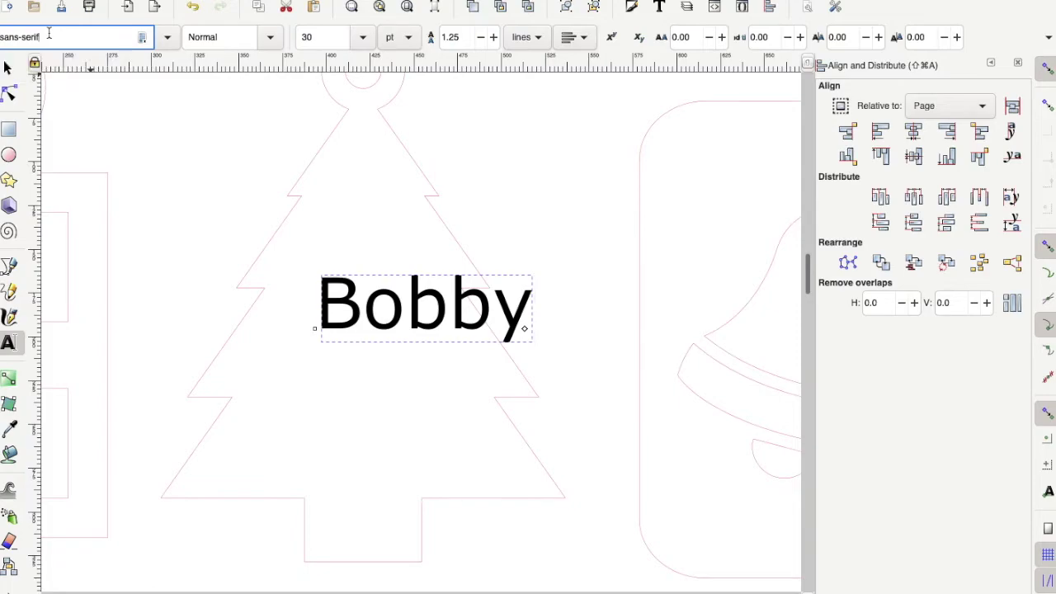
{"action": "scroll", "coordinate": [49, 33], "scroll_direction": "down", "scroll_amount": 1}
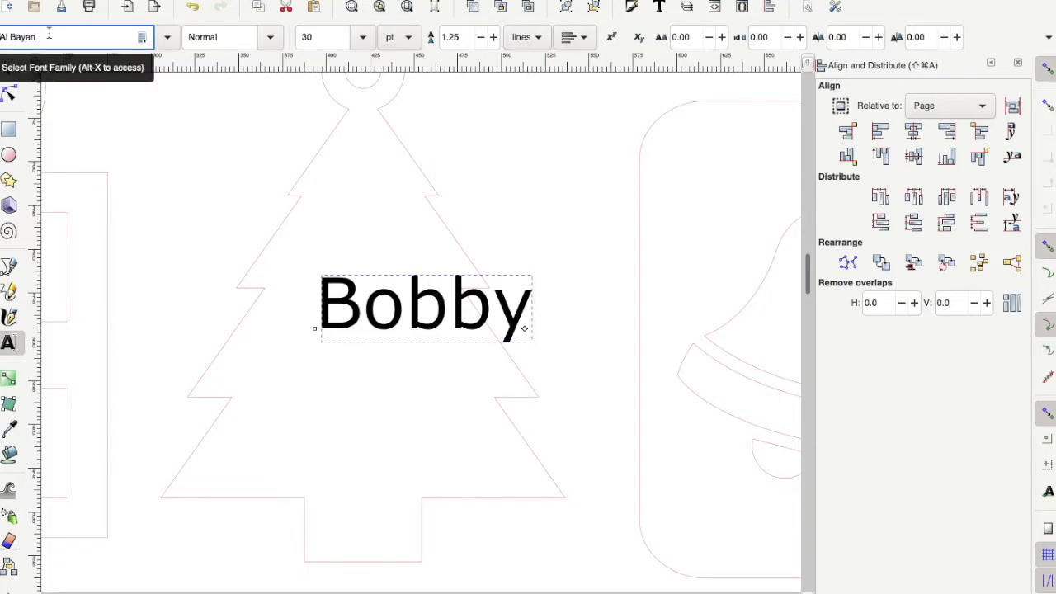
{"action": "scroll", "coordinate": [49, 33], "scroll_direction": "down", "scroll_amount": 3}
{"action": "scroll", "coordinate": [48, 33], "scroll_direction": "down", "scroll_amount": 6}
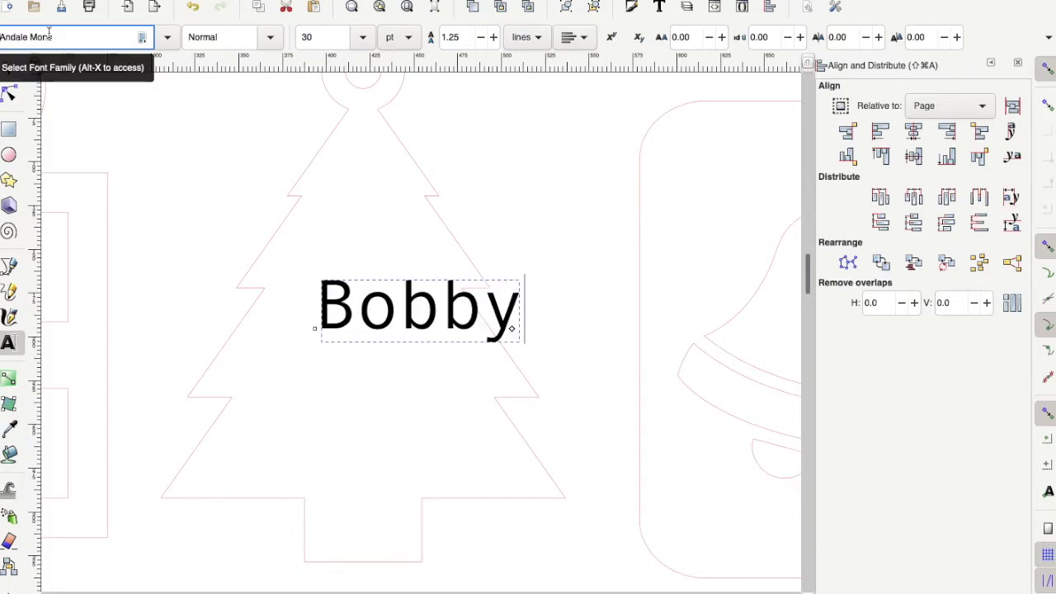
{"action": "scroll", "coordinate": [49, 33], "scroll_direction": "down", "scroll_amount": 2}
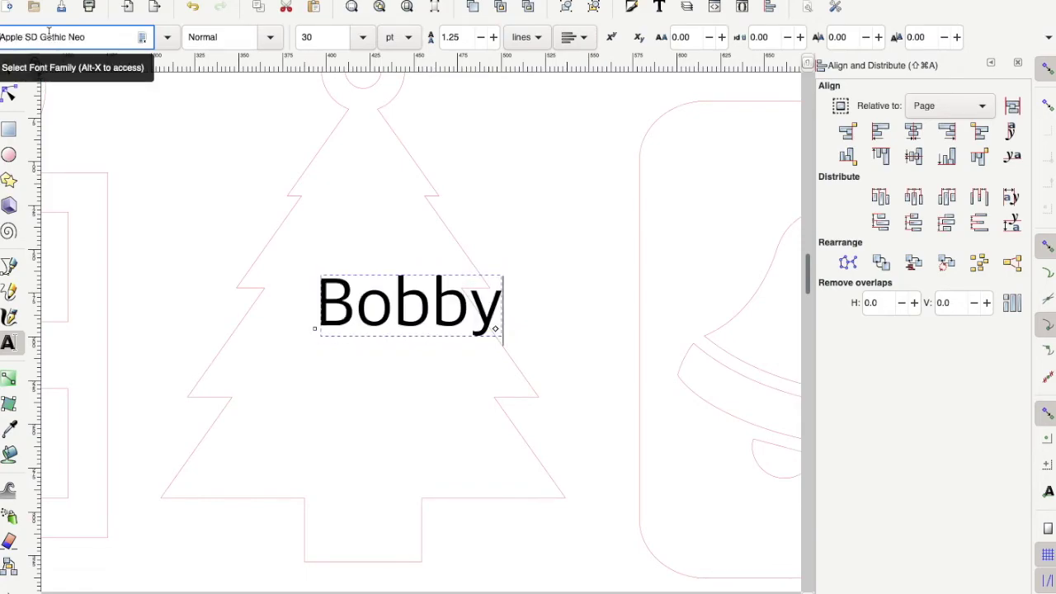
{"action": "scroll", "coordinate": [49, 33], "scroll_direction": "down", "scroll_amount": 3}
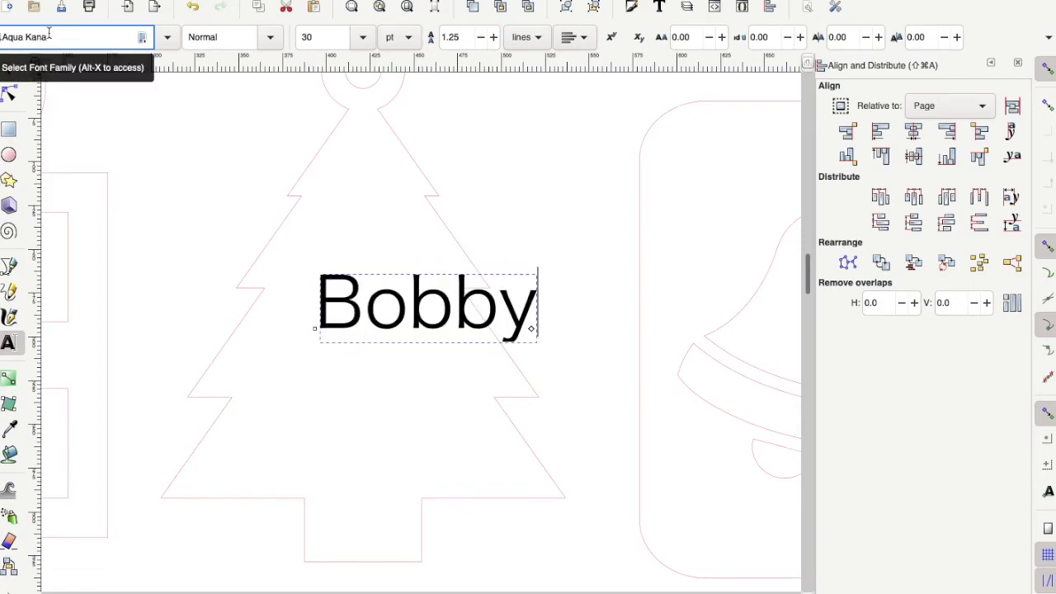
{"action": "left_click", "coordinate": [7, 68]}
{"action": "left_click_drag", "start_coordinate": [468, 316], "coordinate": [422, 394]}
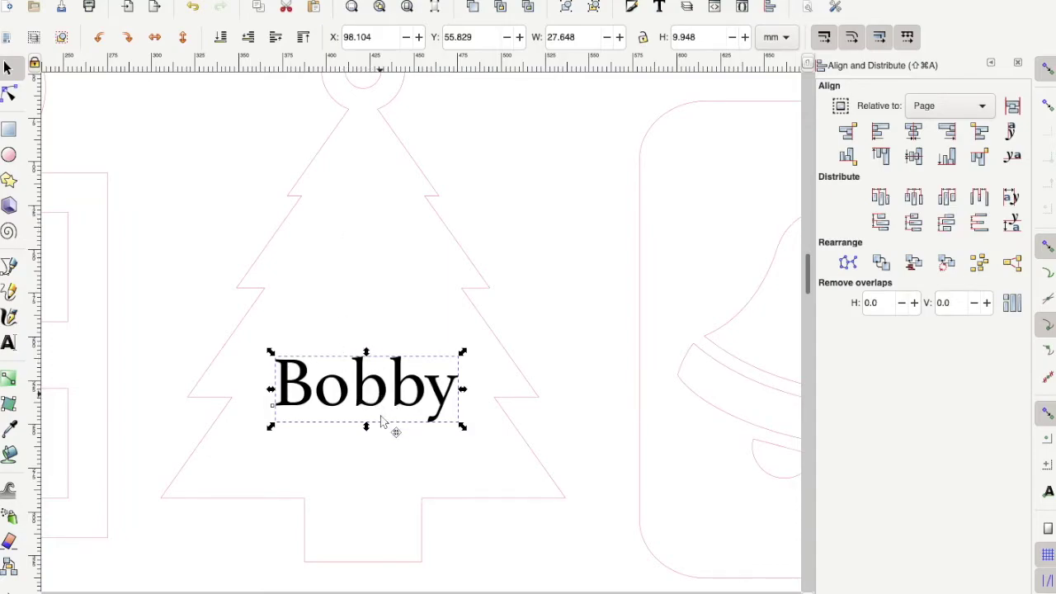
Step: Move the Bobby text into the middle of the tree and scale it to about 26.296 × 9.462 mm
{"action": "left_click_drag", "start_coordinate": [380, 417], "coordinate": [386, 374]}
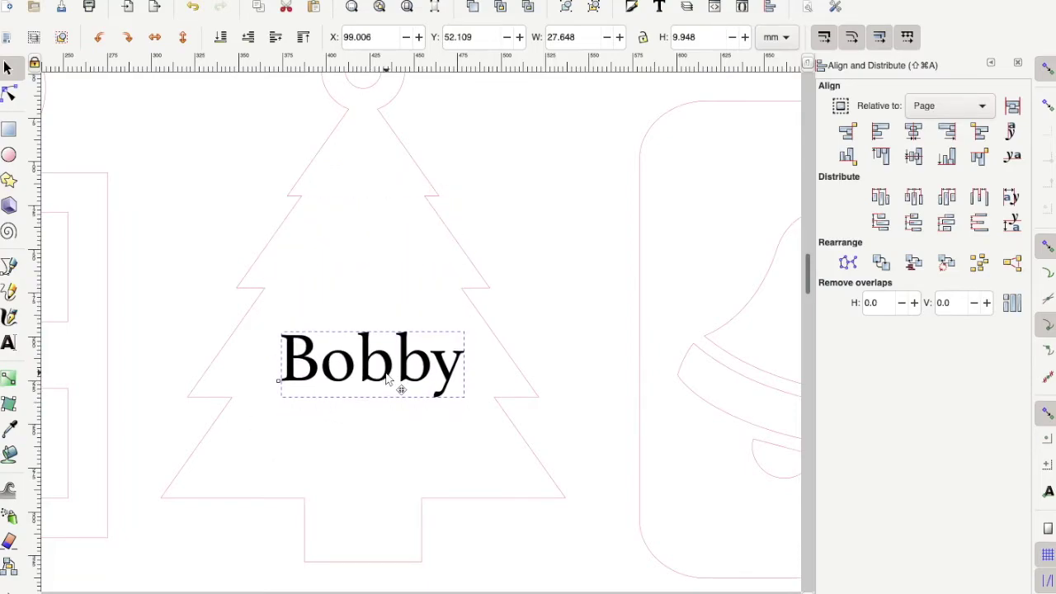
{"action": "left_click_drag", "start_coordinate": [386, 374], "coordinate": [374, 262]}
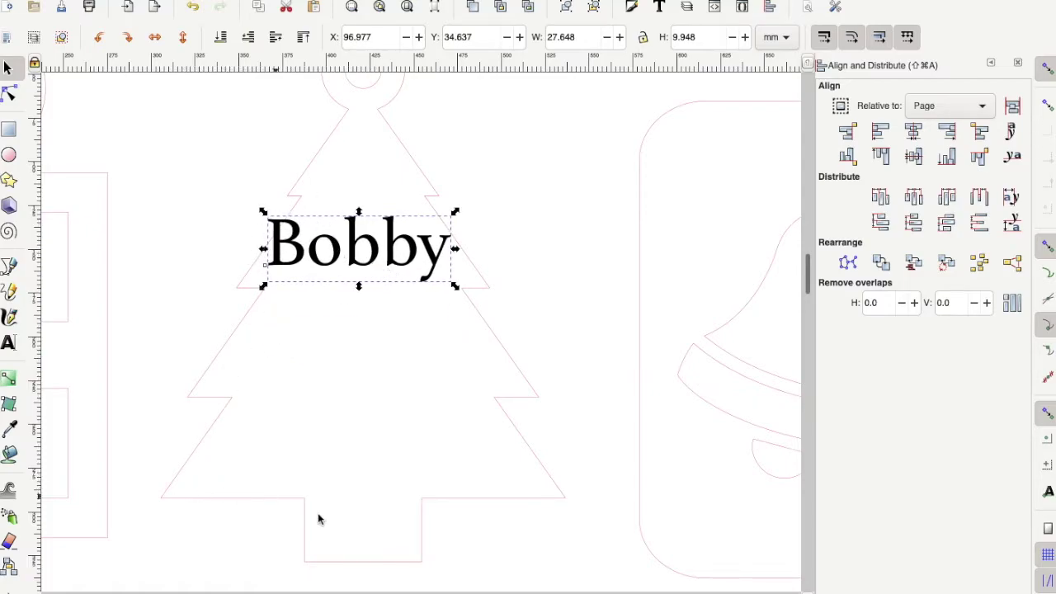
{"action": "left_click_drag", "start_coordinate": [413, 255], "coordinate": [413, 165]}
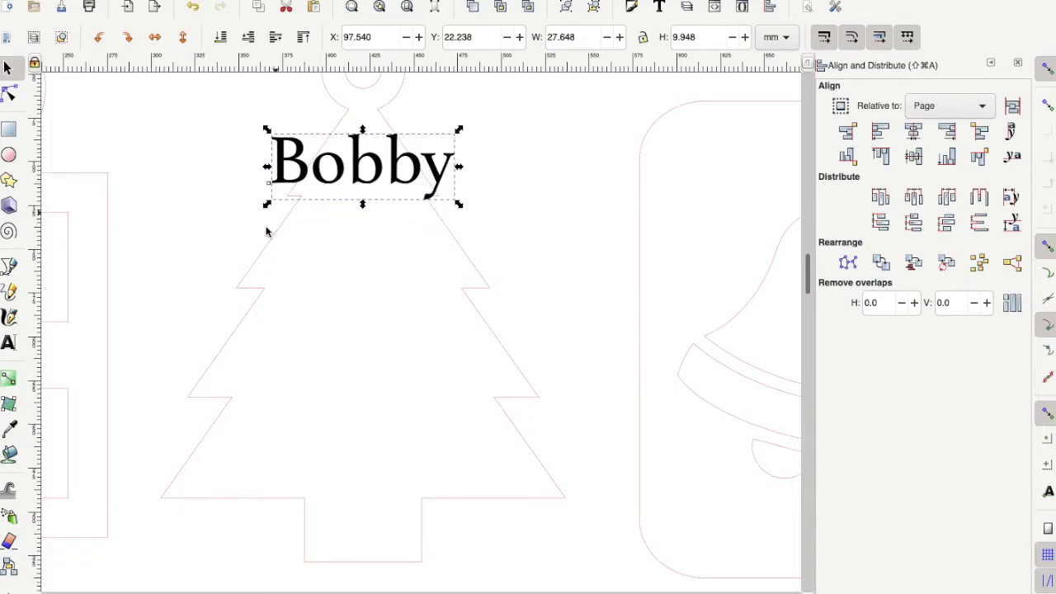
{"action": "left_click", "coordinate": [278, 198]}
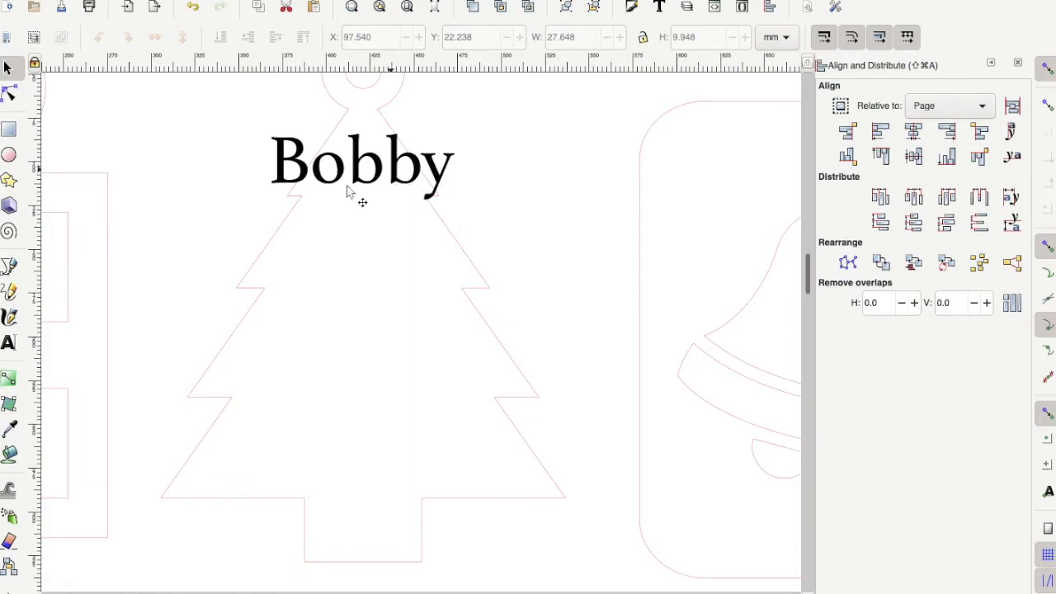
{"action": "left_click_drag", "start_coordinate": [377, 177], "coordinate": [381, 320]}
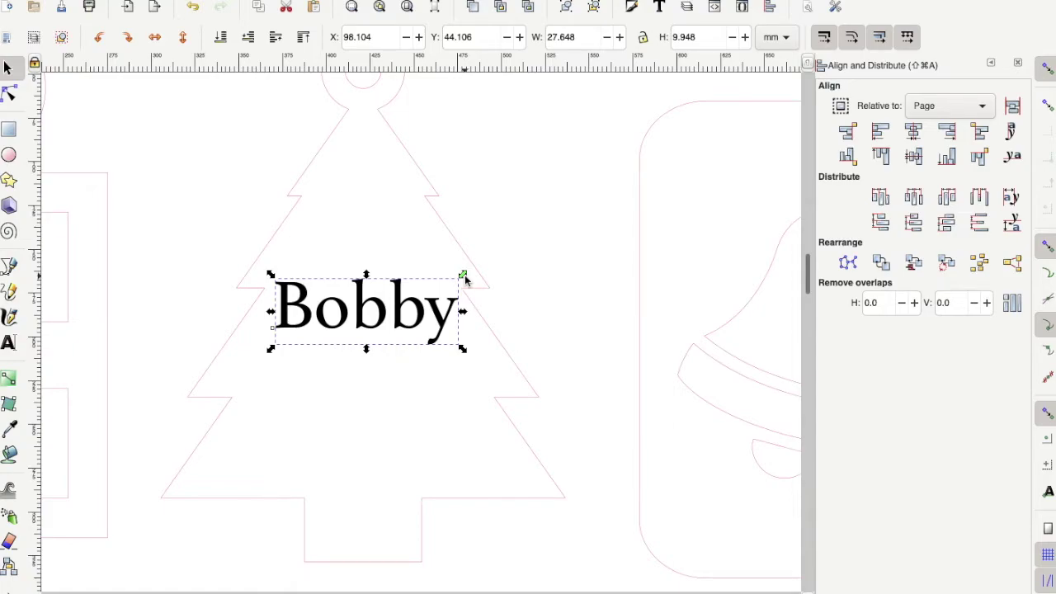
{"action": "mouse_move", "coordinate": [465, 280]}
{"action": "left_mouse_down"}
{"action": "mouse_move", "coordinate": [539, 241]}
{"action": "mouse_move", "coordinate": [404, 309]}
{"action": "mouse_move", "coordinate": [499, 252]}
{"action": "mouse_move", "coordinate": [455, 278]}
{"action": "left_mouse_up"}
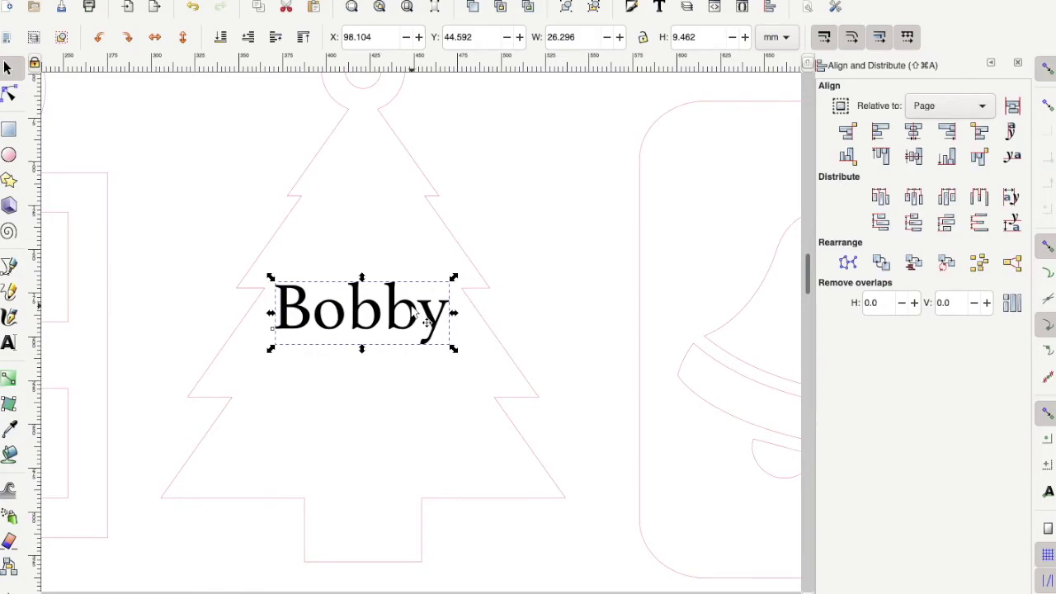
{"action": "left_click_drag", "start_coordinate": [415, 311], "coordinate": [417, 320]}
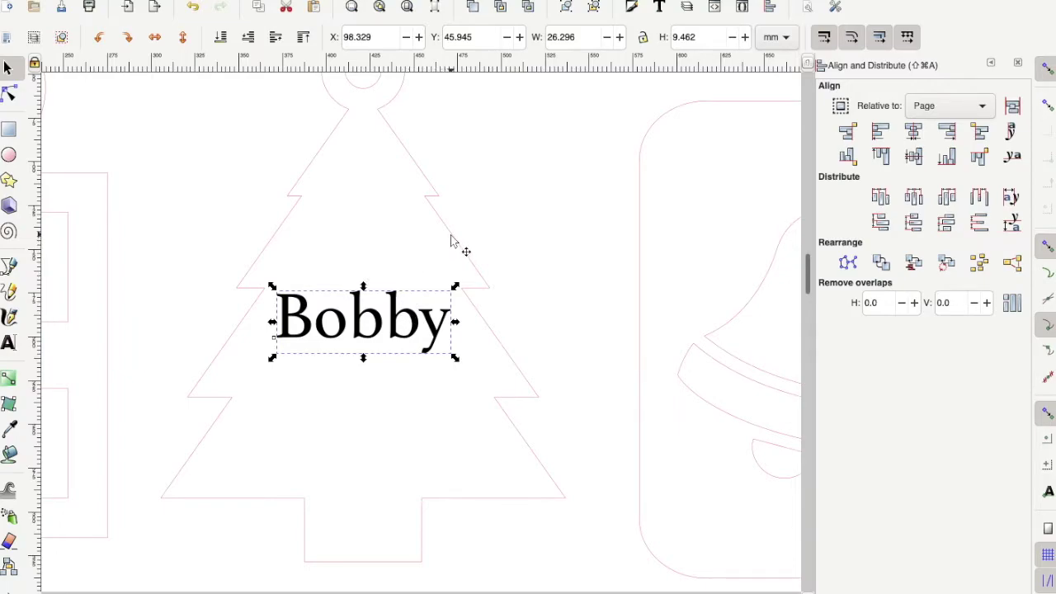
Step: Centre Bobby horizontally and vertically on the tree, aligned relative to the last selected object
{"action": "left_click", "coordinate": [452, 240], "text": "shift"}
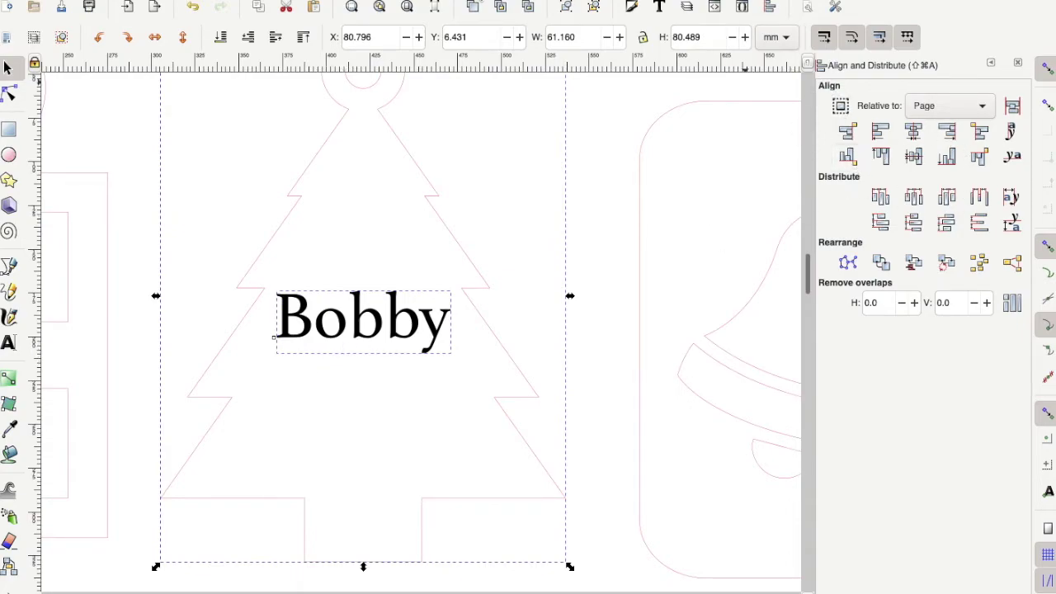
{"action": "mouse_move", "coordinate": [459, 1]}
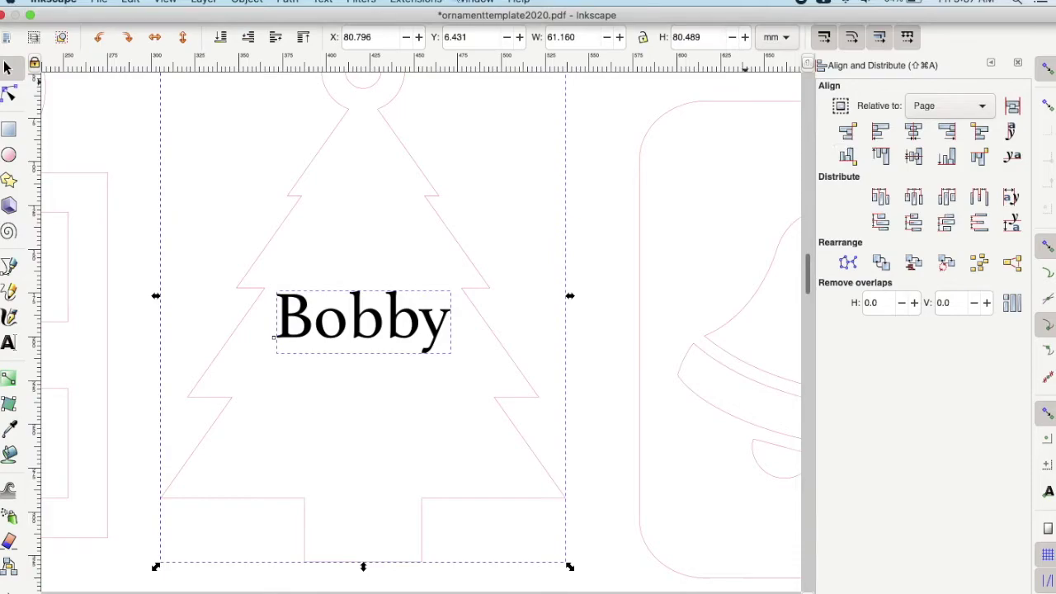
{"action": "left_click", "coordinate": [251, 2]}
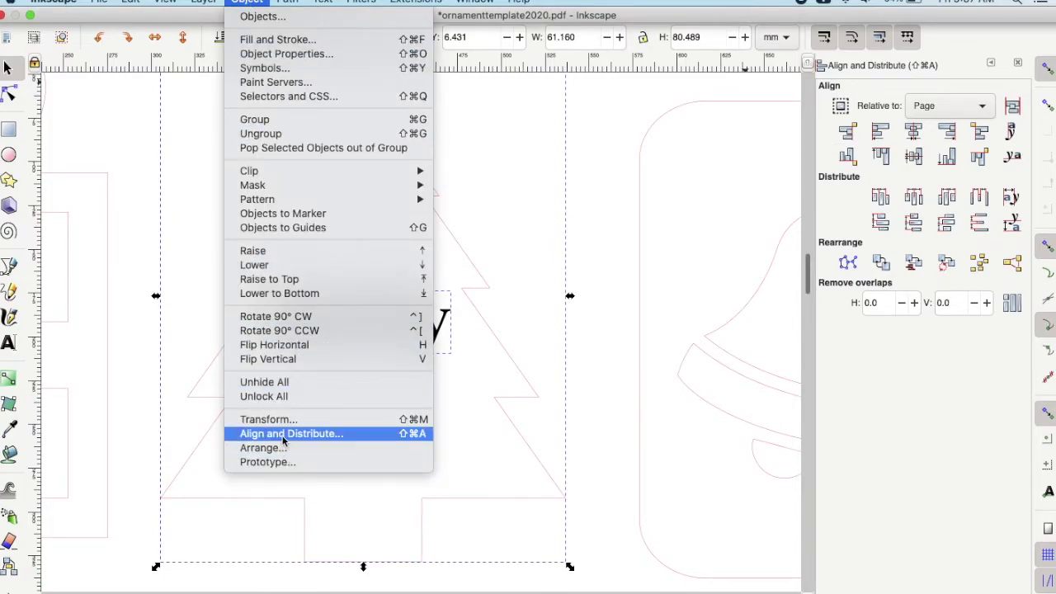
{"action": "key", "text": "Escape"}
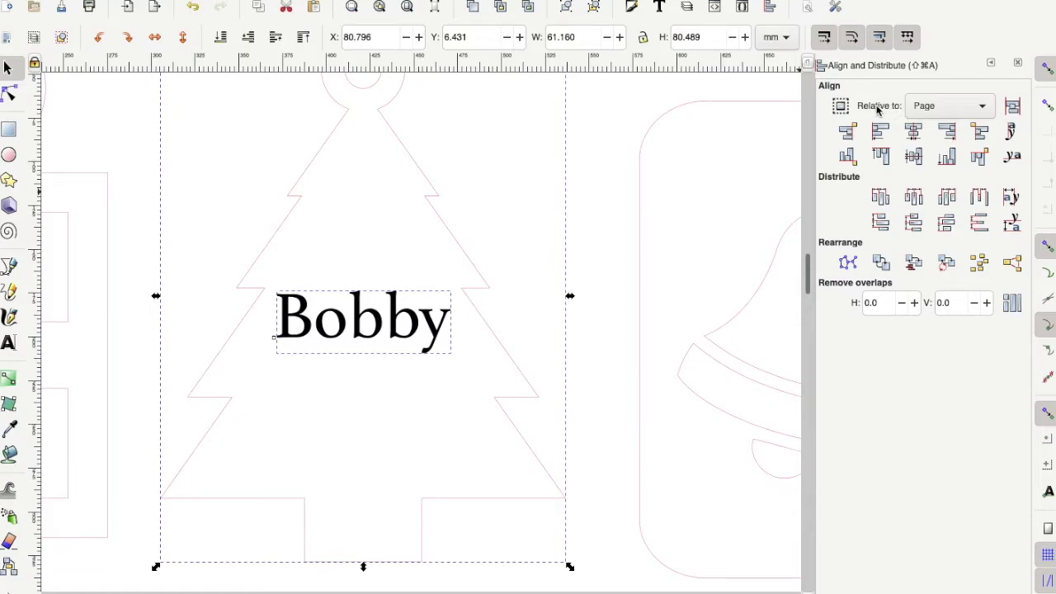
{"action": "left_click", "coordinate": [988, 108]}
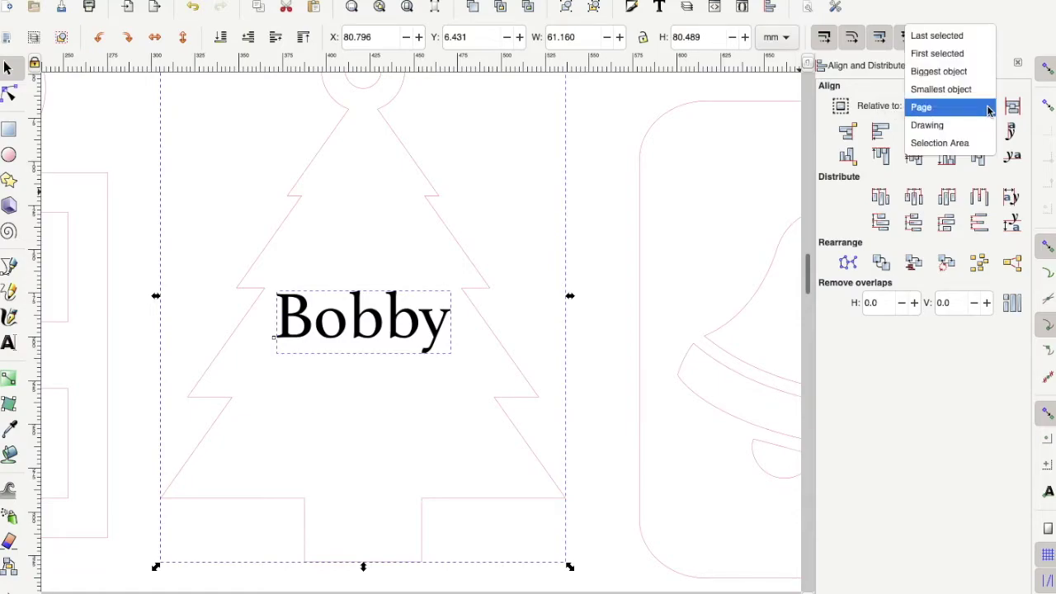
{"action": "left_click", "coordinate": [969, 43]}
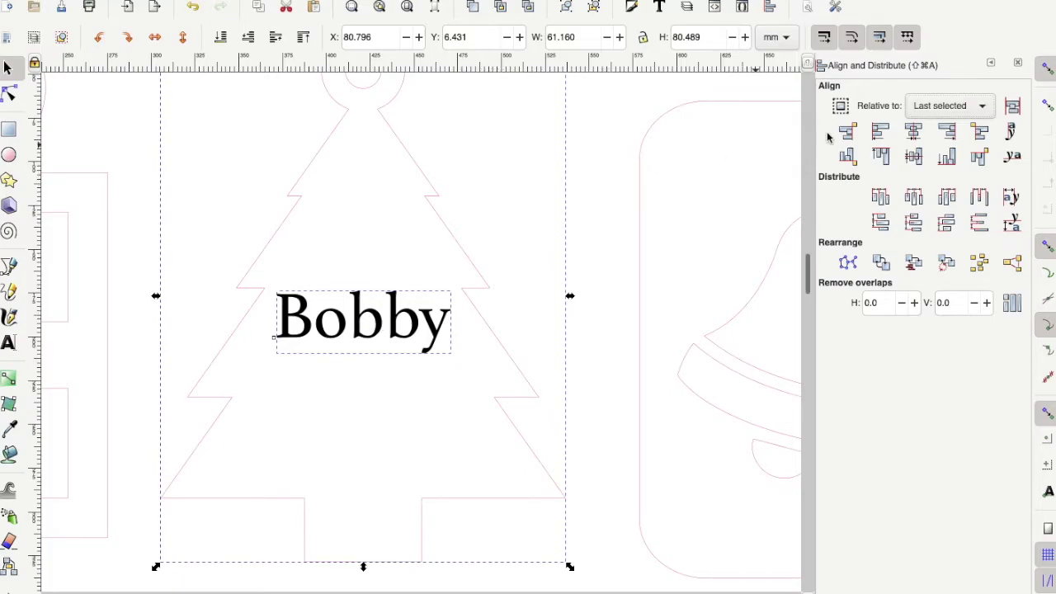
{"action": "left_click", "coordinate": [917, 132]}
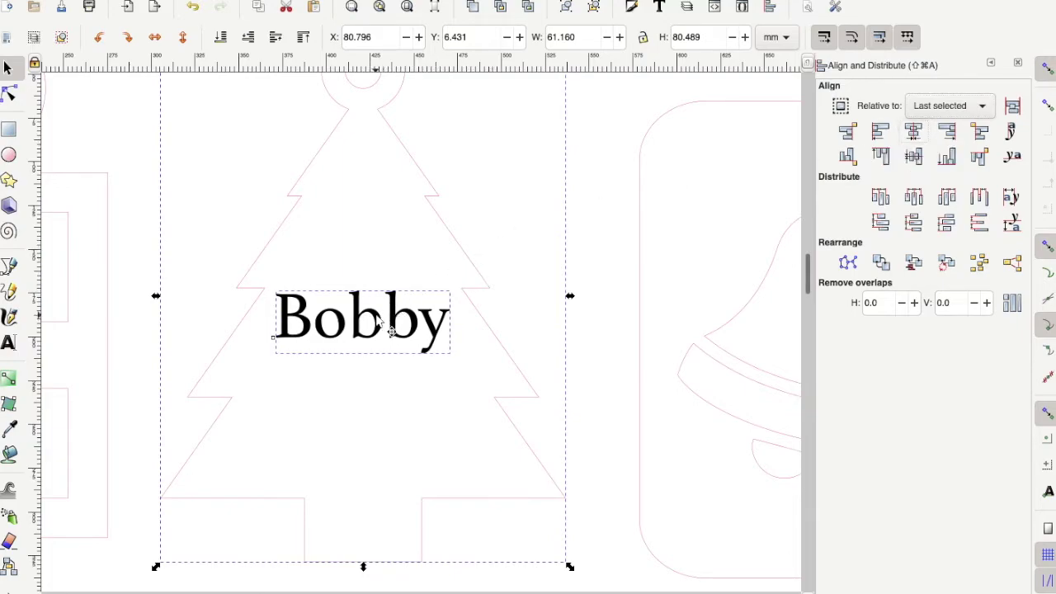
{"action": "left_click", "coordinate": [914, 157]}
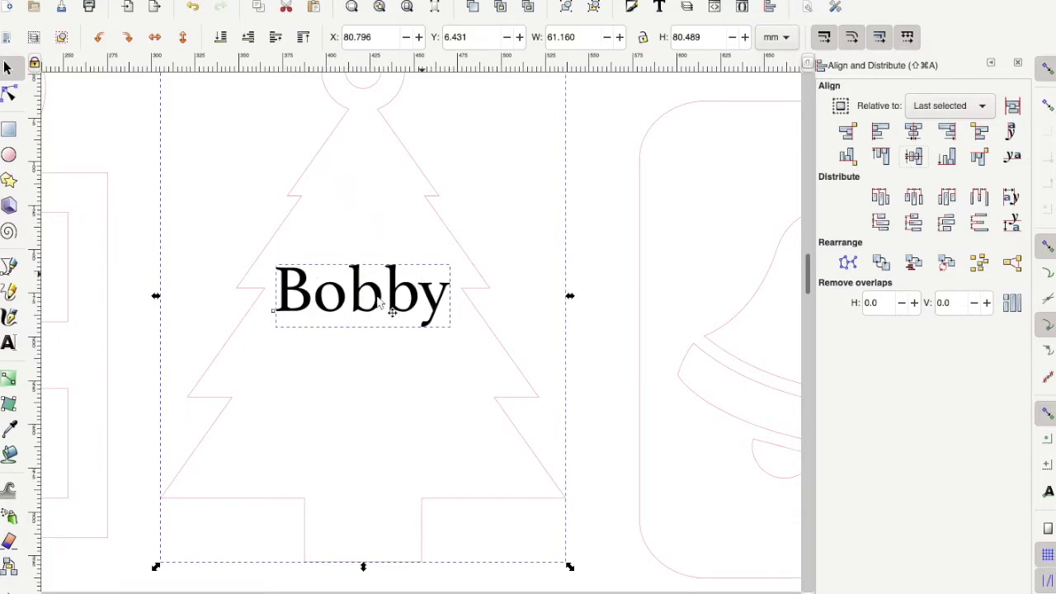
Step: Nudge the Bobby text alone slightly down with the arrow keys
{"action": "left_click", "coordinate": [583, 297]}
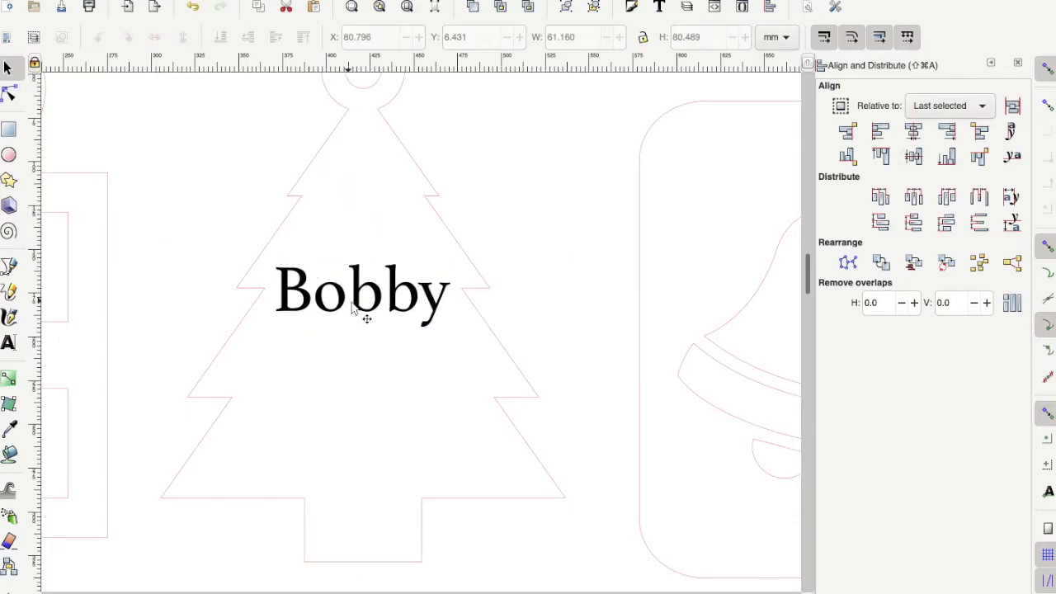
{"action": "left_click", "coordinate": [373, 314]}
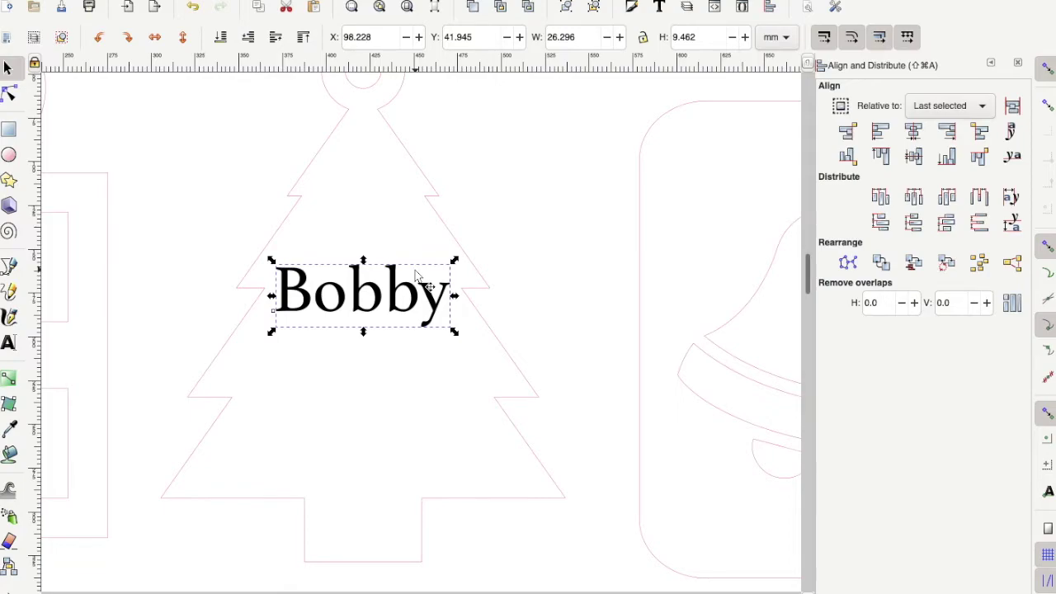
{"action": "key", "text": "Down"}
{"action": "key", "text": "Down"}
{"action": "key", "text": "Down"}
{"action": "key", "text": "Down"}
{"action": "key", "text": "Down"}
{"action": "key", "text": "Down"}
{"action": "key", "text": "Down"}
{"action": "key", "text": "Down"}
{"action": "key", "text": "Down"}
{"action": "key", "text": "Down"}
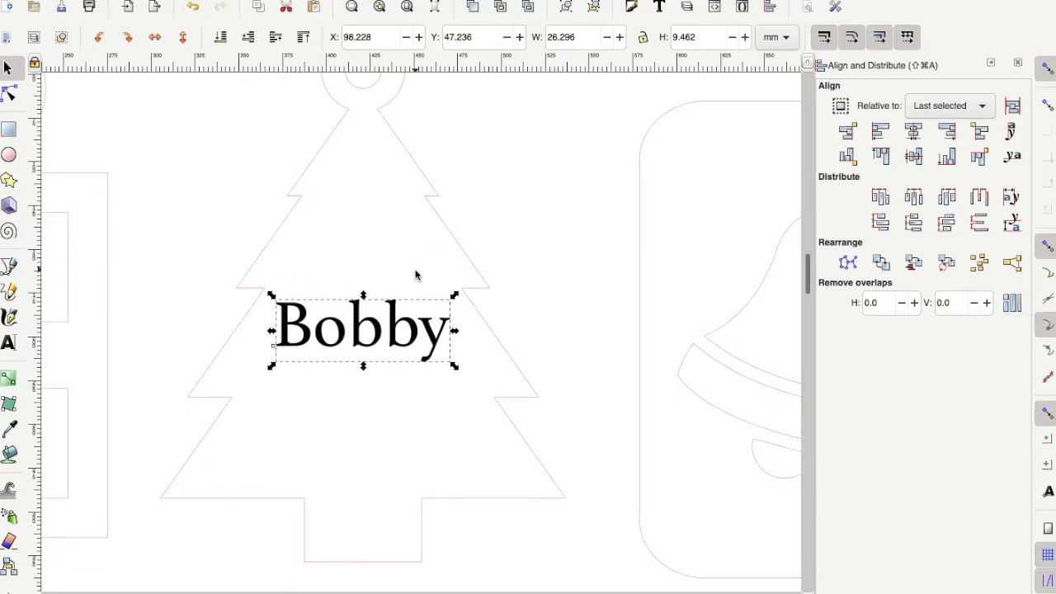
{"action": "key", "text": "Down"}
{"action": "key", "text": "Down"}
{"action": "key", "text": "Down"}
{"action": "key", "text": "Down"}
{"action": "key", "text": "Down"}
{"action": "key", "text": "Down"}
{"action": "key", "text": "Down"}
{"action": "key", "text": "Down"}
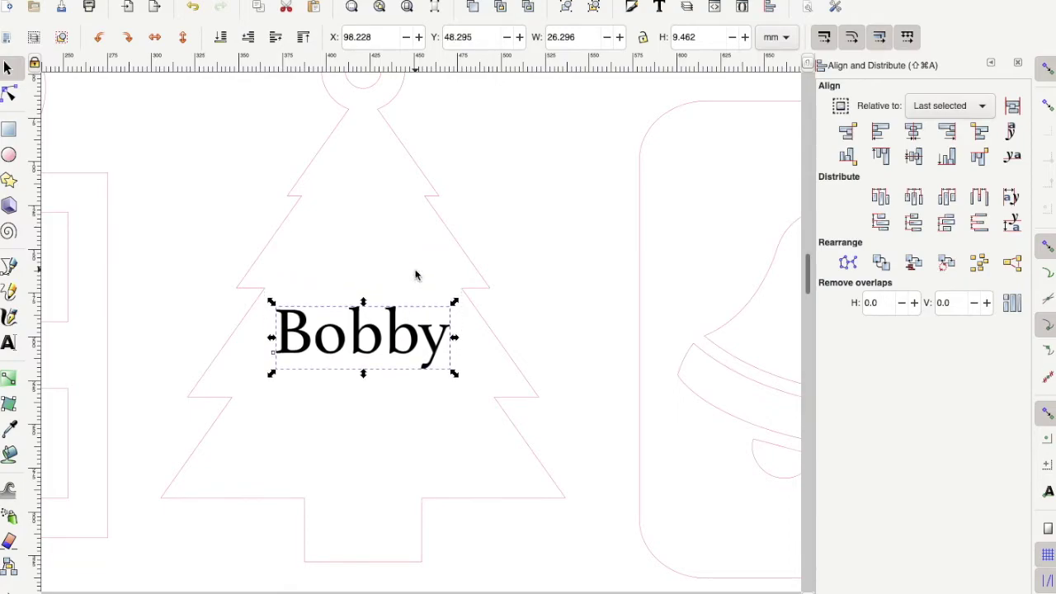
{"action": "key", "text": "Up"}
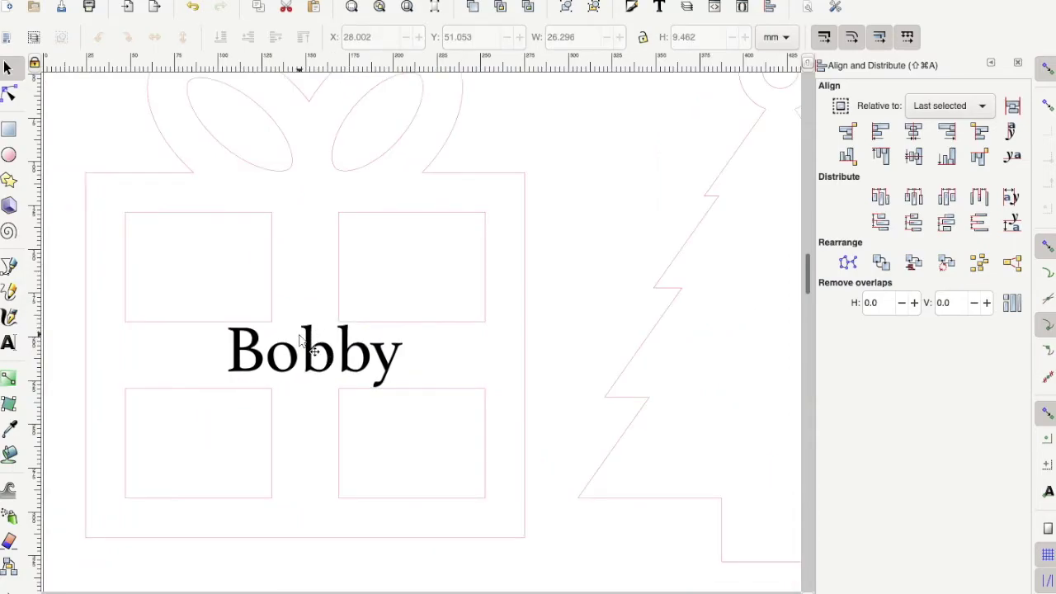
Step: Move the gift's Bobby text between the upper and lower window panes and shrink it slightly
{"action": "left_click_drag", "start_coordinate": [322, 350], "coordinate": [327, 358]}
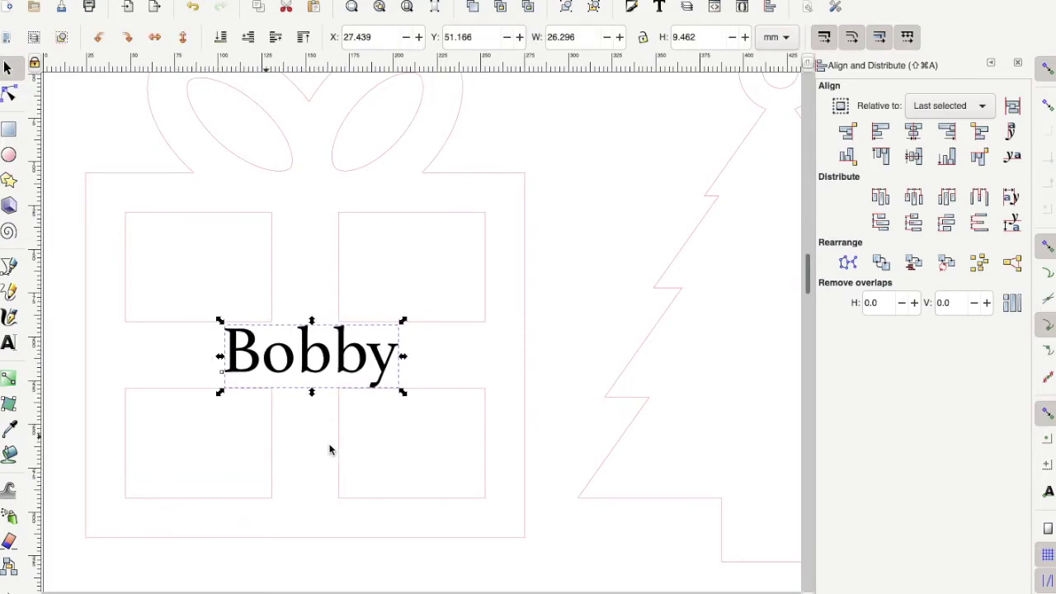
{"action": "left_click_drag", "start_coordinate": [366, 361], "coordinate": [368, 283]}
{"action": "left_click", "coordinate": [343, 353]}
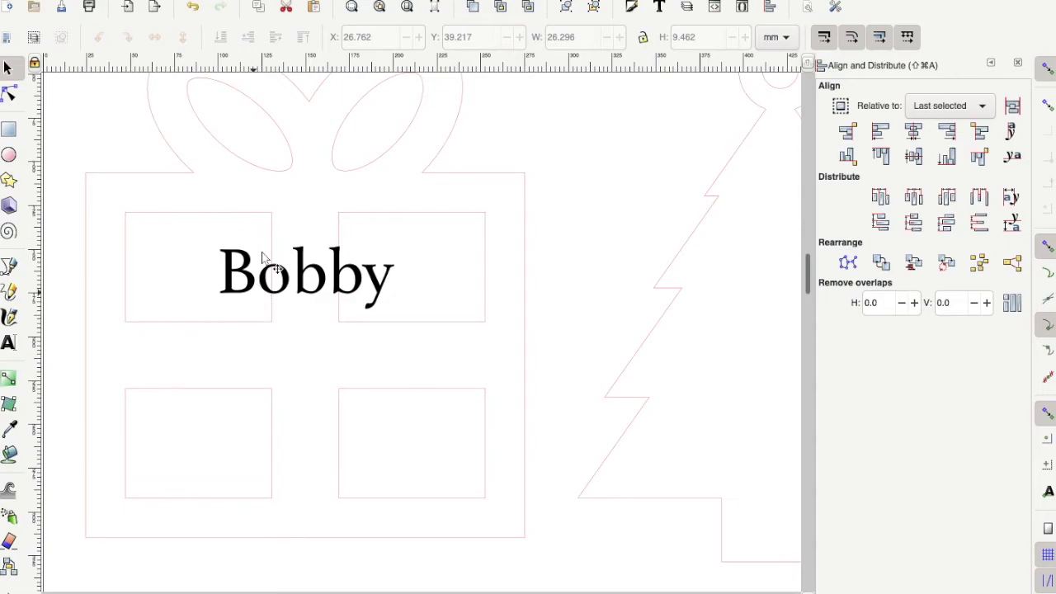
{"action": "left_click_drag", "start_coordinate": [325, 278], "coordinate": [325, 366]}
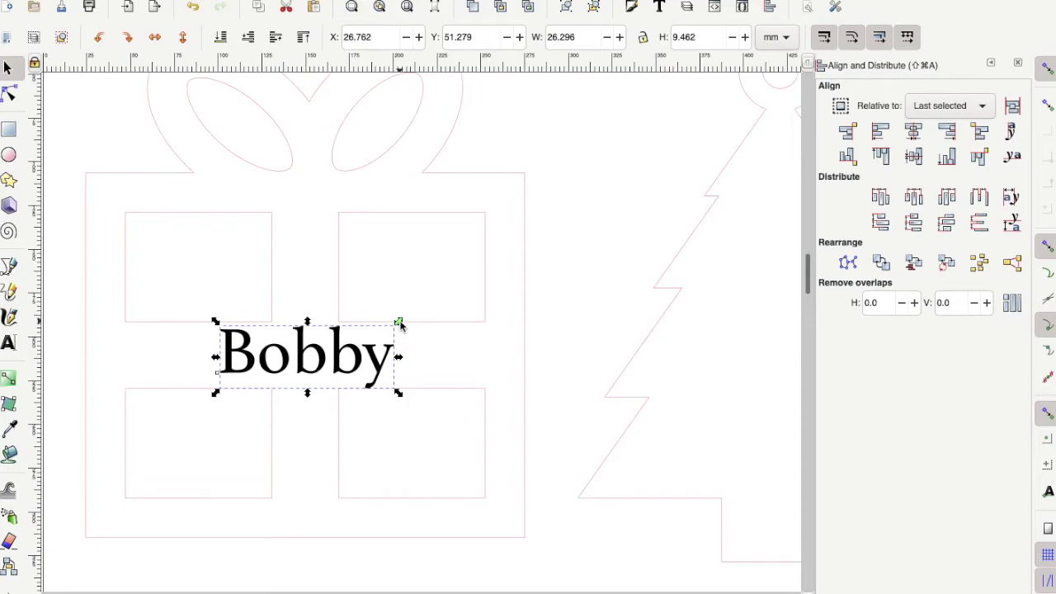
{"action": "left_click_drag", "start_coordinate": [399, 323], "coordinate": [370, 332]}
{"action": "left_click_drag", "start_coordinate": [316, 365], "coordinate": [396, 356]}
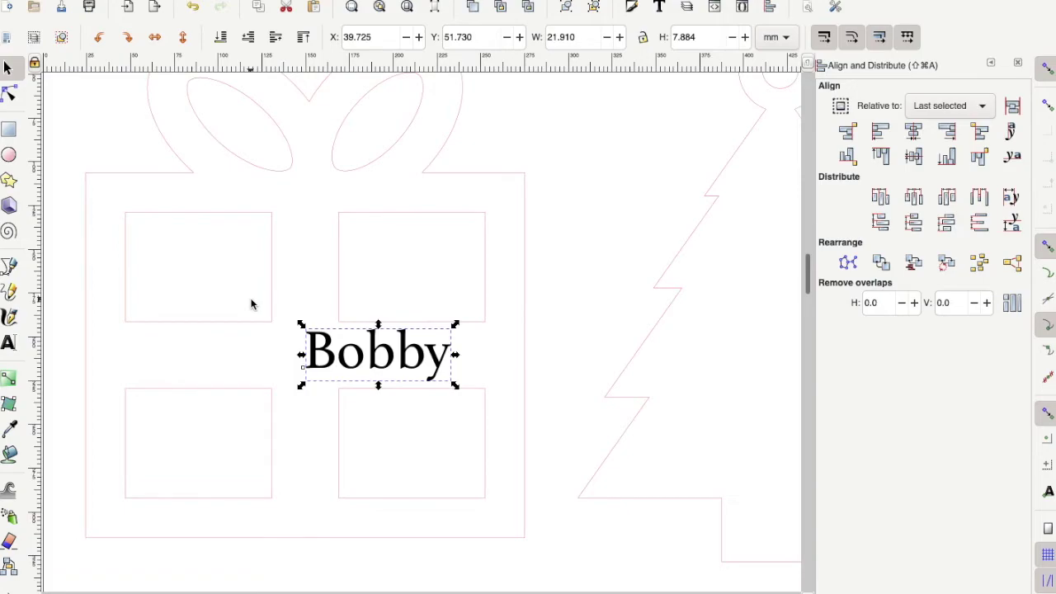
Step: Centre Bobby horizontally on the gift-box ornament
{"action": "left_click", "coordinate": [524, 328], "text": "shift"}
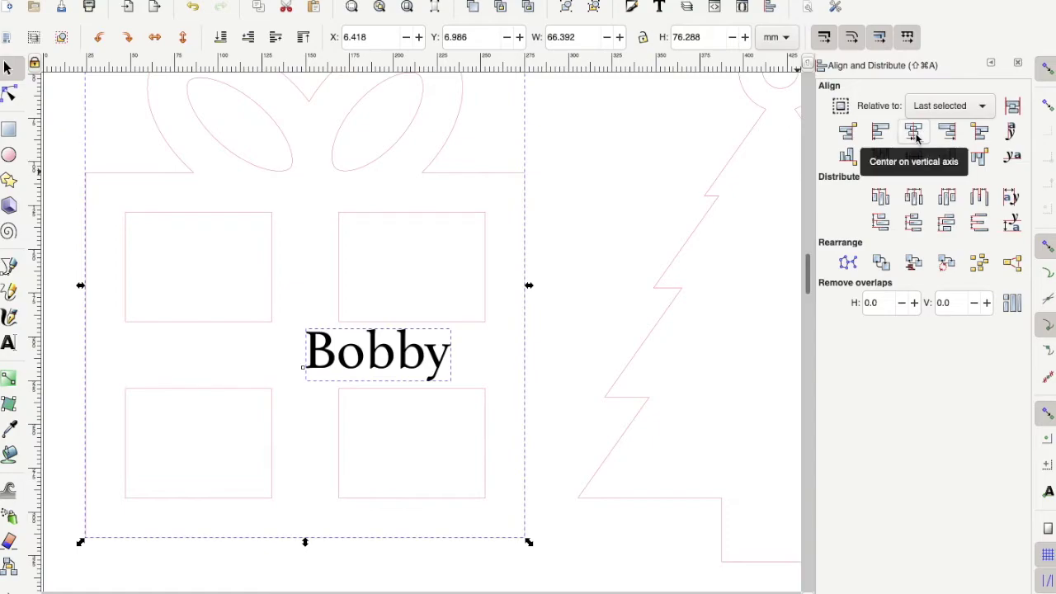
{"action": "left_click", "coordinate": [915, 133]}
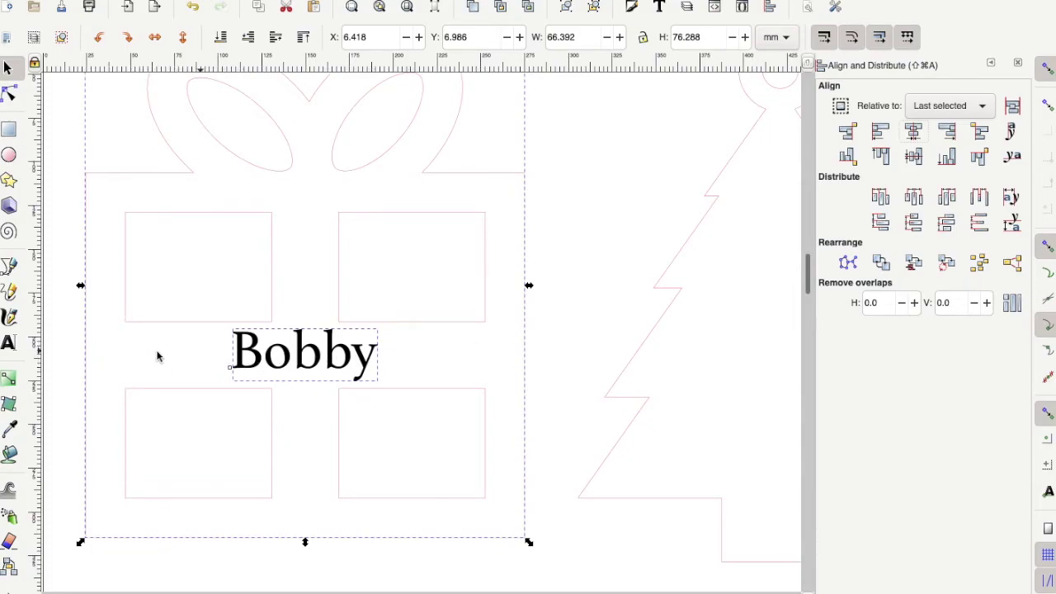
{"action": "key", "text": "Escape"}
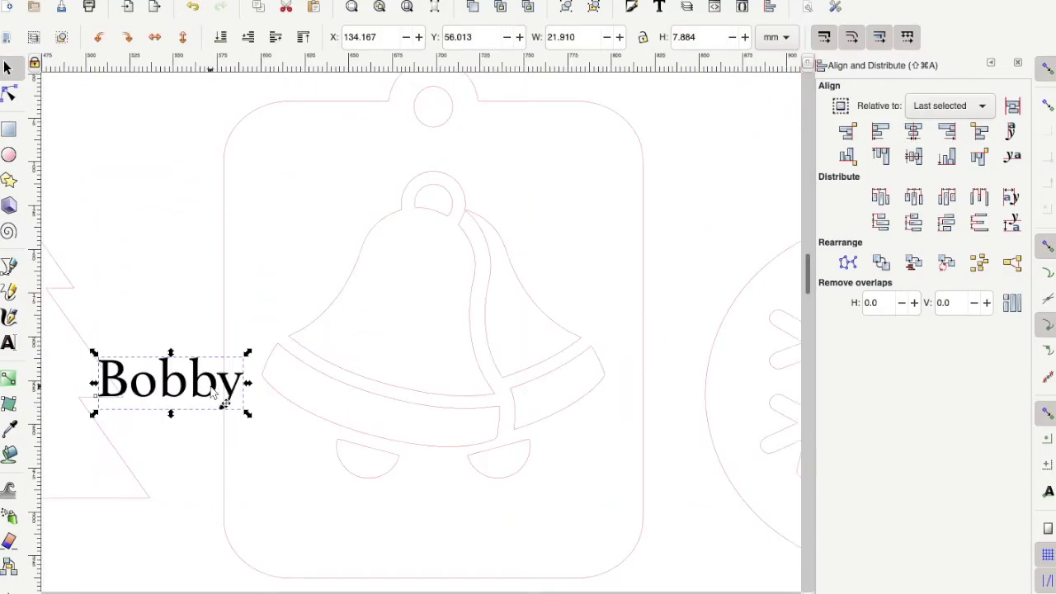
Step: Move the bell tag's Bobby text up onto the bell's body
{"action": "left_click_drag", "start_coordinate": [211, 390], "coordinate": [482, 544]}
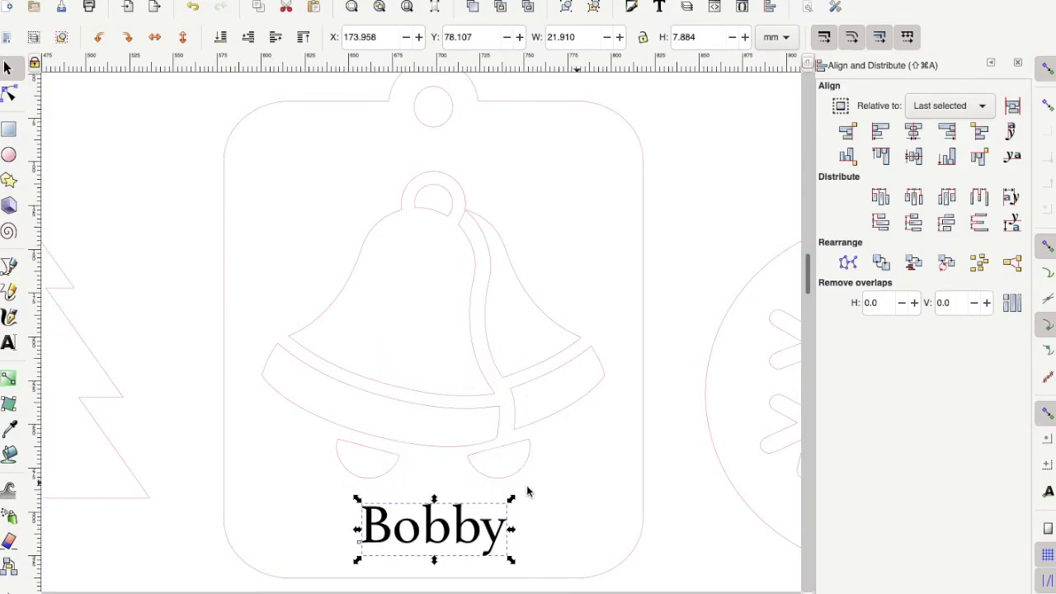
{"action": "left_click", "coordinate": [523, 523]}
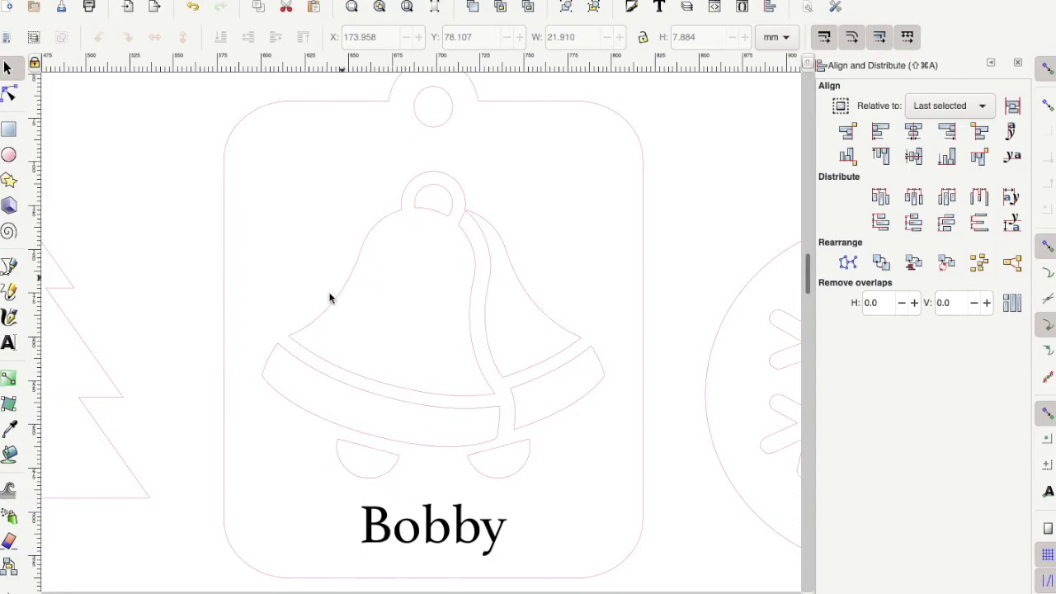
{"action": "left_click_drag", "start_coordinate": [437, 527], "coordinate": [400, 330]}
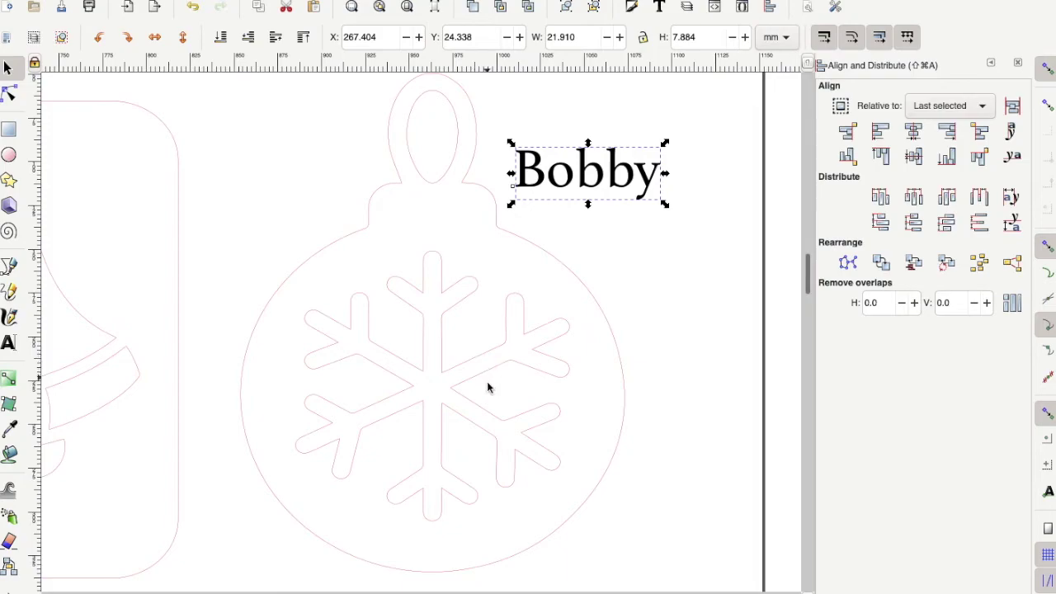
Step: Scale the snowflake down, centre it horizontally on the ball ornament, and nudge it into place
{"action": "left_click", "coordinate": [424, 322]}
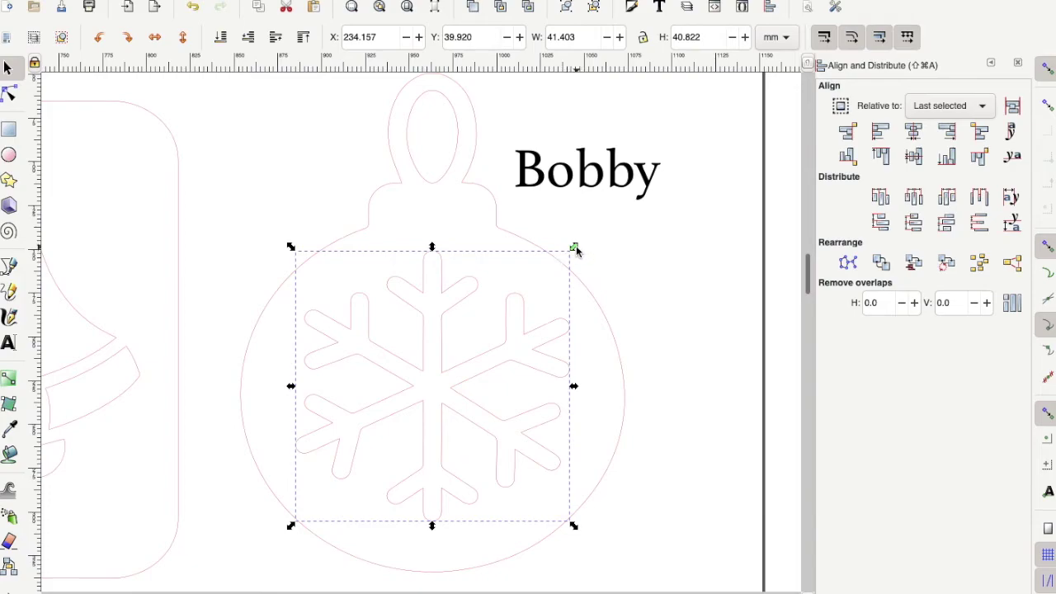
{"action": "left_click_drag", "start_coordinate": [576, 250], "coordinate": [487, 334]}
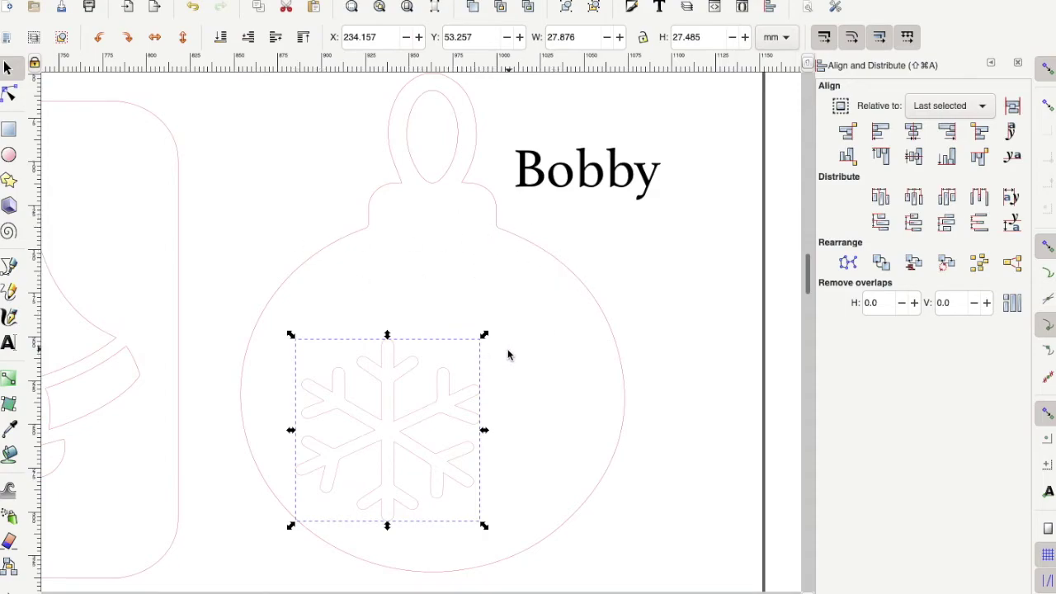
{"action": "left_click", "coordinate": [603, 315], "text": "shift"}
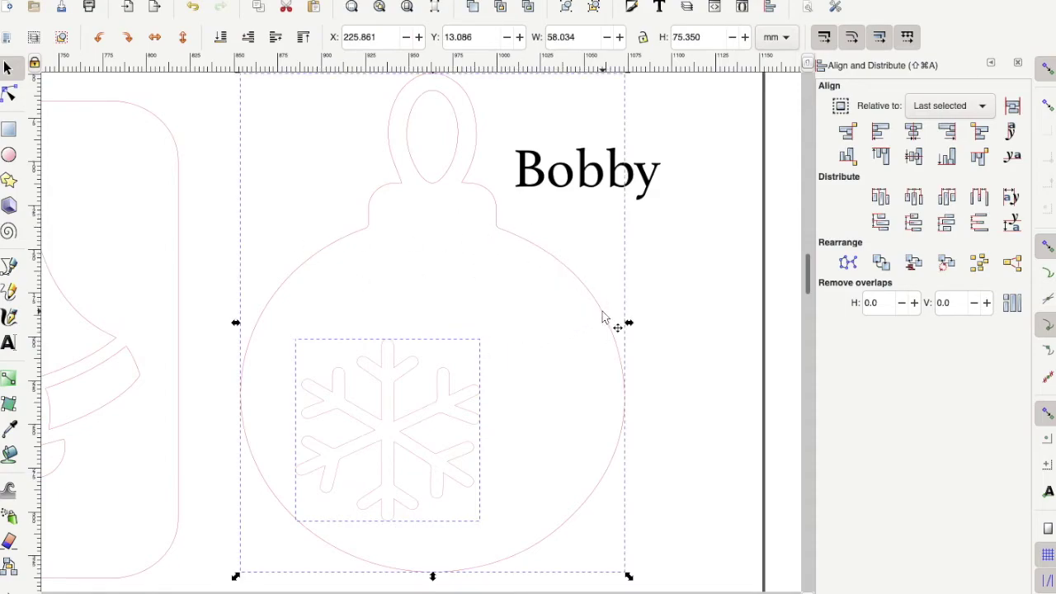
{"action": "left_click", "coordinate": [913, 132]}
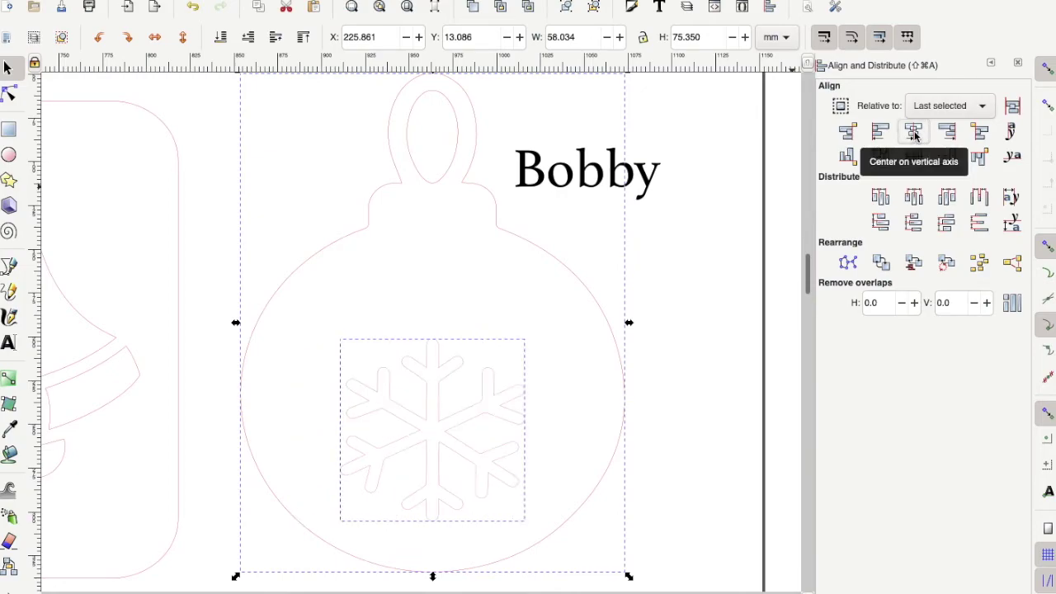
{"action": "left_click", "coordinate": [720, 362]}
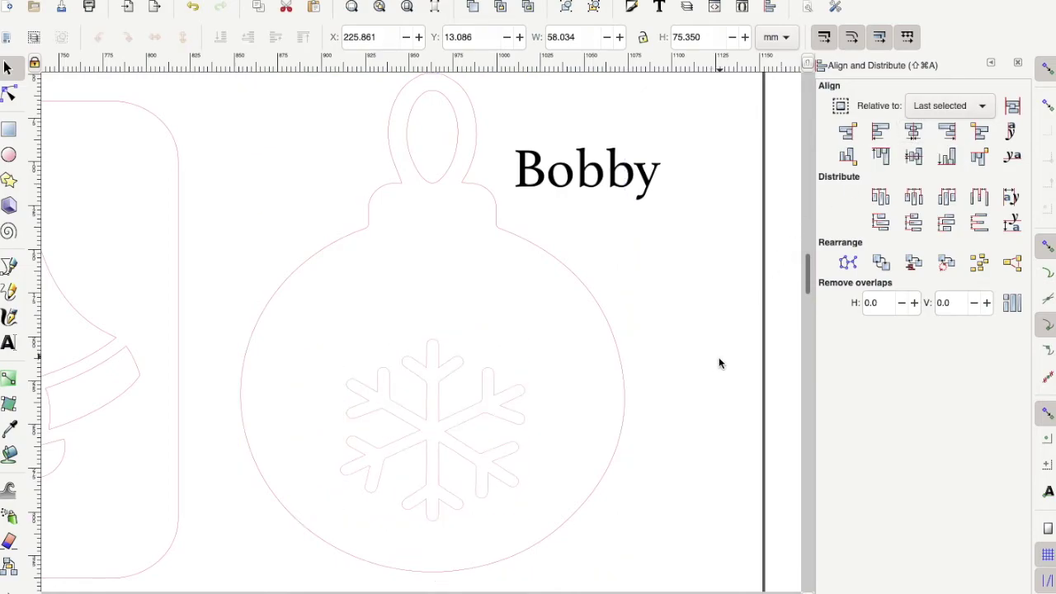
{"action": "left_click", "coordinate": [427, 426]}
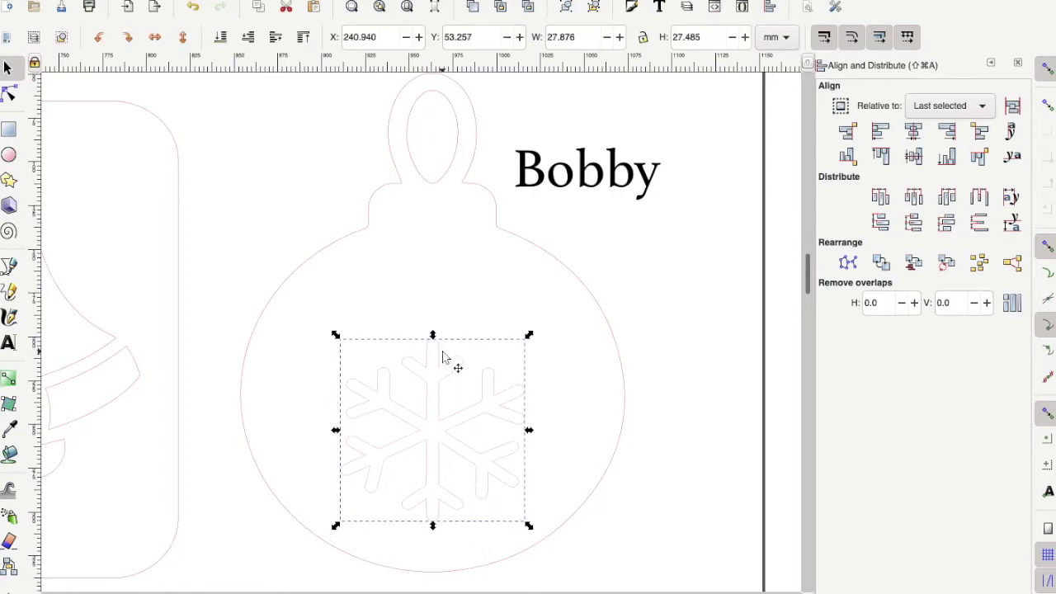
{"action": "key", "text": "Up"}
{"action": "key", "text": "Up"}
{"action": "key", "text": "Up"}
{"action": "key", "text": "Up"}
{"action": "key", "text": "Up"}
{"action": "key", "text": "Up"}
{"action": "key", "text": "Up"}
{"action": "key", "text": "Up"}
{"action": "key", "text": "Up"}
{"action": "key", "text": "Up"}
{"action": "key", "text": "Up"}
{"action": "key", "text": "Up"}
{"action": "key", "text": "Up"}
{"action": "key", "text": "Up"}
{"action": "key", "text": "Up"}
{"action": "key", "text": "Up"}
{"action": "key", "text": "Up"}
{"action": "key", "text": "Up"}
{"action": "key", "text": "Up"}
{"action": "key", "text": "Up"}
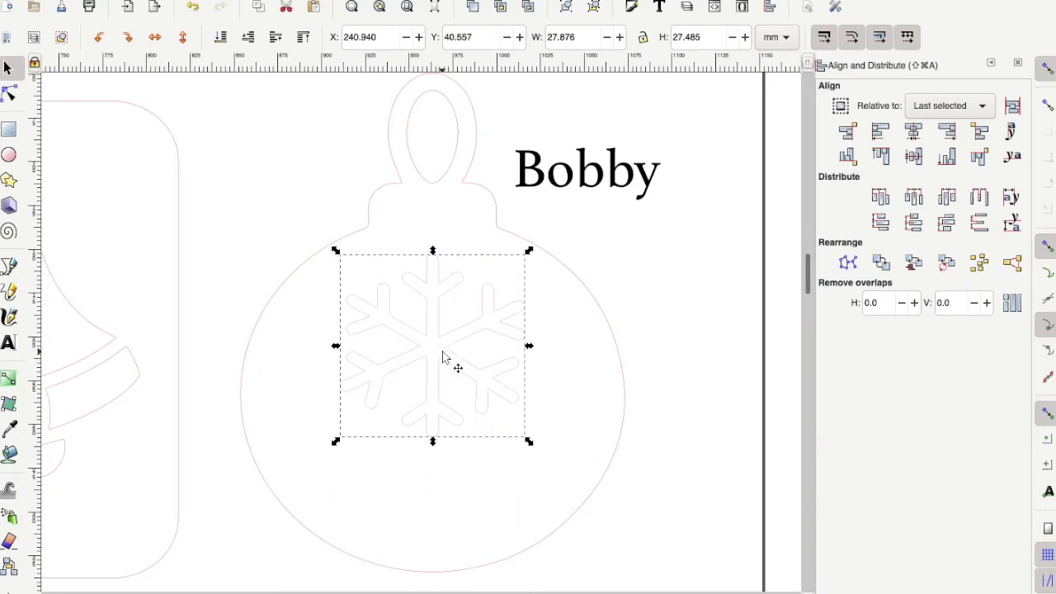
{"action": "key", "text": "Down"}
{"action": "key", "text": "Down"}
{"action": "key", "text": "Down"}
{"action": "key", "text": "Down"}
{"action": "key", "text": "Down"}
{"action": "key", "text": "Down"}
{"action": "key", "text": "Down"}
{"action": "key", "text": "Down"}
{"action": "key", "text": "Down"}
{"action": "key", "text": "Down"}
{"action": "key", "text": "Down"}
{"action": "key", "text": "Down"}
{"action": "key", "text": "Down"}
{"action": "key", "text": "Down"}
{"action": "key", "text": "Down"}
{"action": "key", "text": "Down"}
{"action": "key", "text": "Down"}
{"action": "key", "text": "Down"}
{"action": "key", "text": "Down"}
{"action": "key", "text": "Down"}
Step: Drag Bobby onto the ball ornament and centre it horizontally above the snowflake
{"action": "left_click_drag", "start_coordinate": [640, 188], "coordinate": [480, 293]}
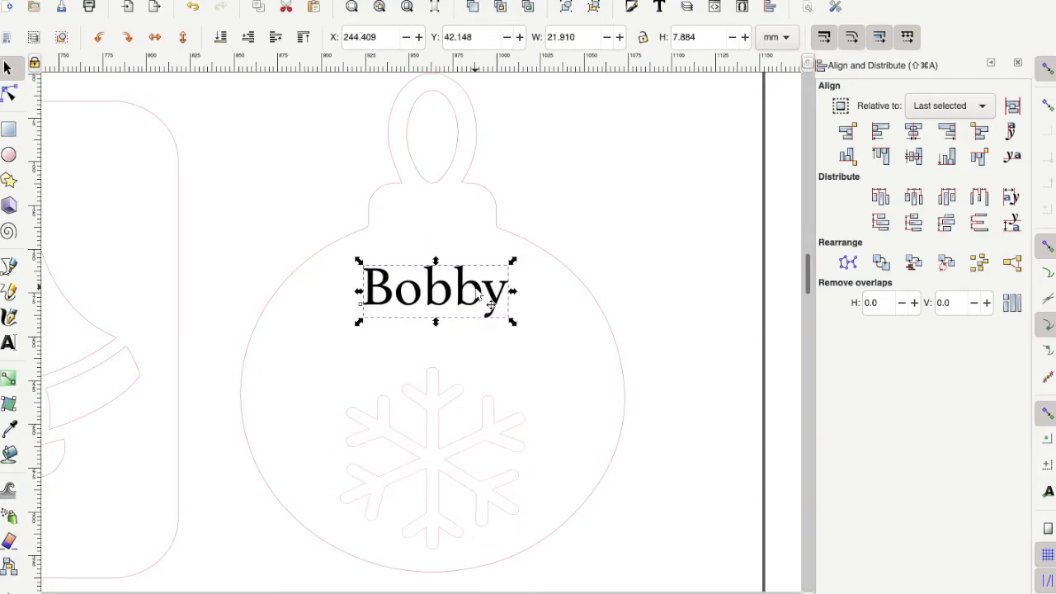
{"action": "left_click", "coordinate": [542, 257], "text": "shift"}
{"action": "left_click", "coordinate": [914, 135]}
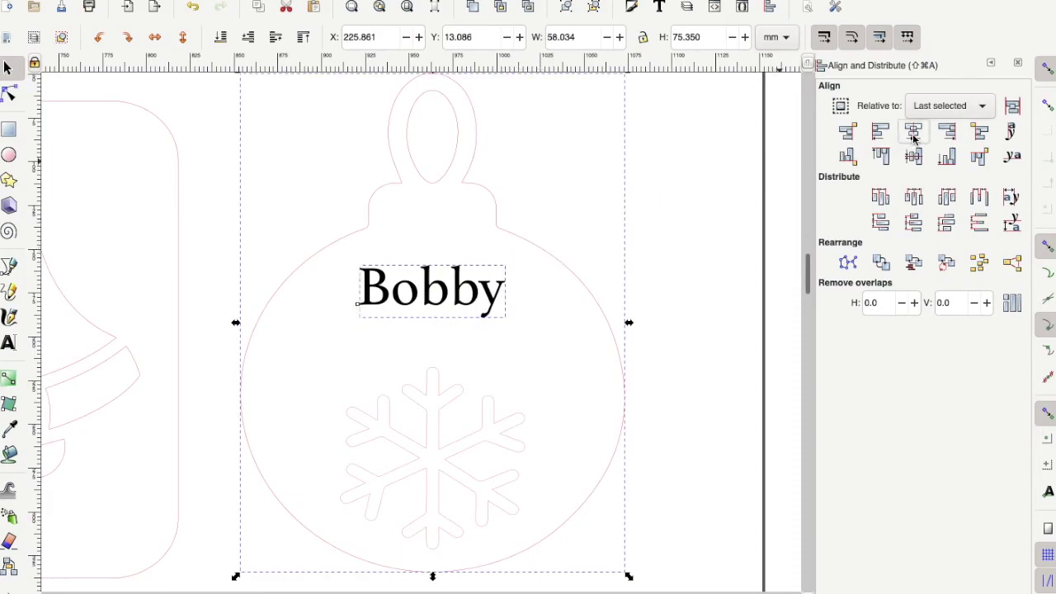
{"action": "left_click", "coordinate": [674, 261]}
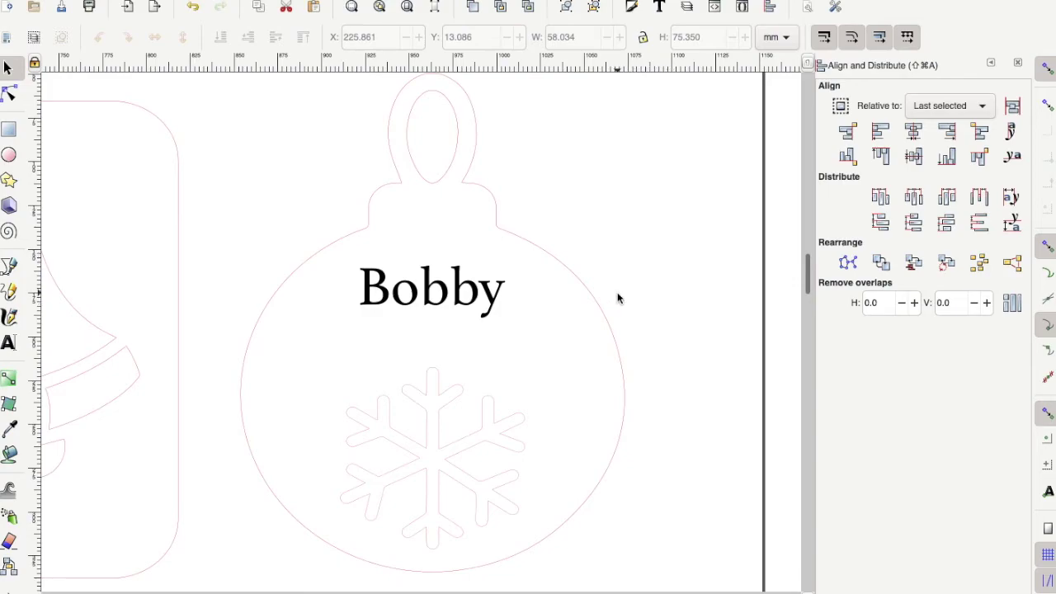
{"action": "key", "text": "ctrl+z"}
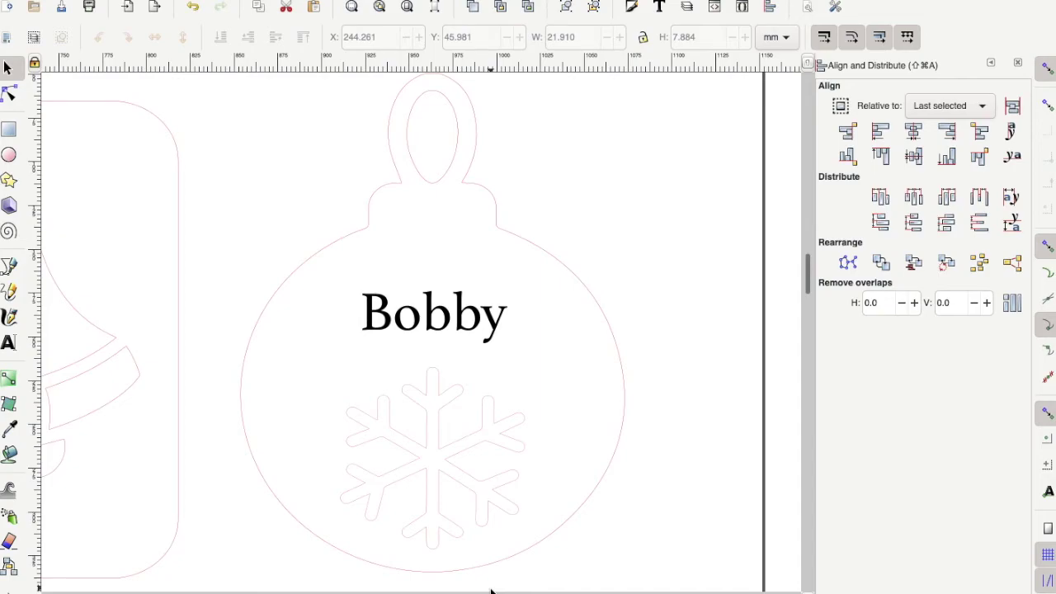
Step: Delete the bell tag, tree and gift designs, then zoom out to show the whole page
{"action": "key", "text": "minus"}
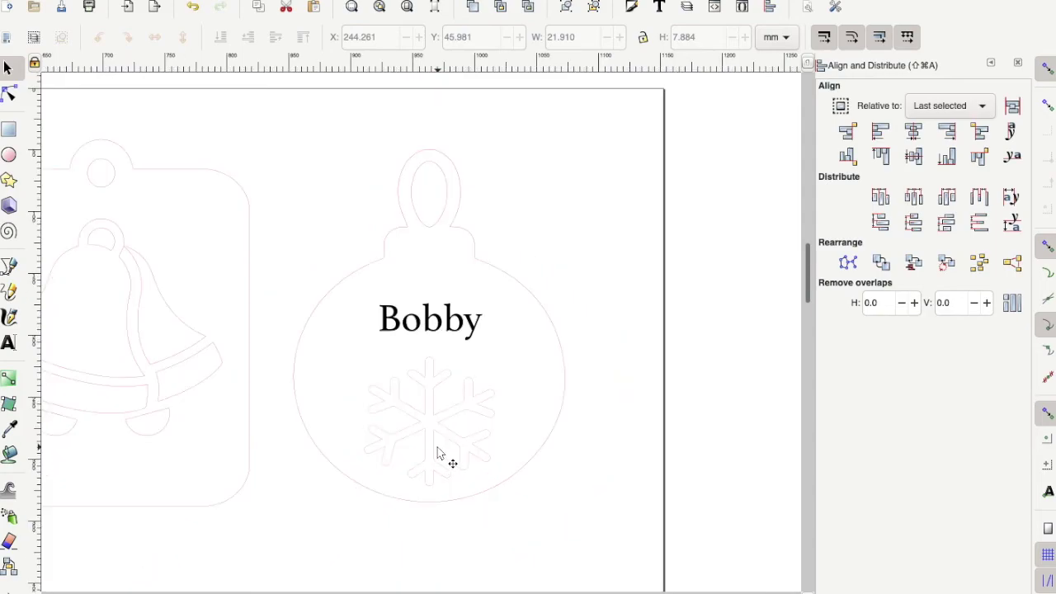
{"action": "key", "text": "minus"}
{"action": "scroll", "coordinate": [421, 330], "scroll_direction": "left", "scroll_amount": 5}
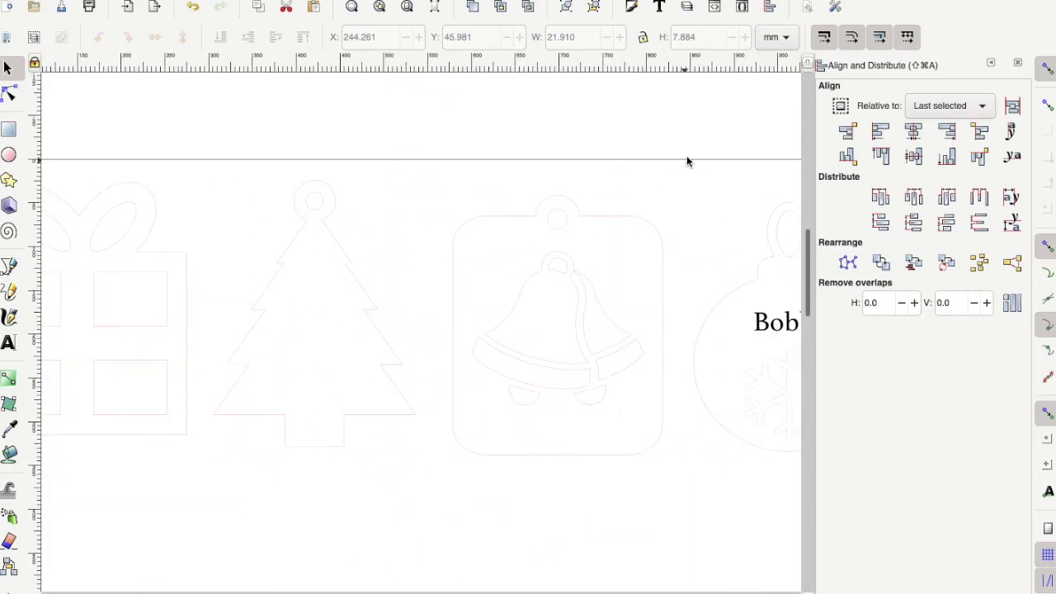
{"action": "left_click_drag", "start_coordinate": [689, 134], "coordinate": [436, 472]}
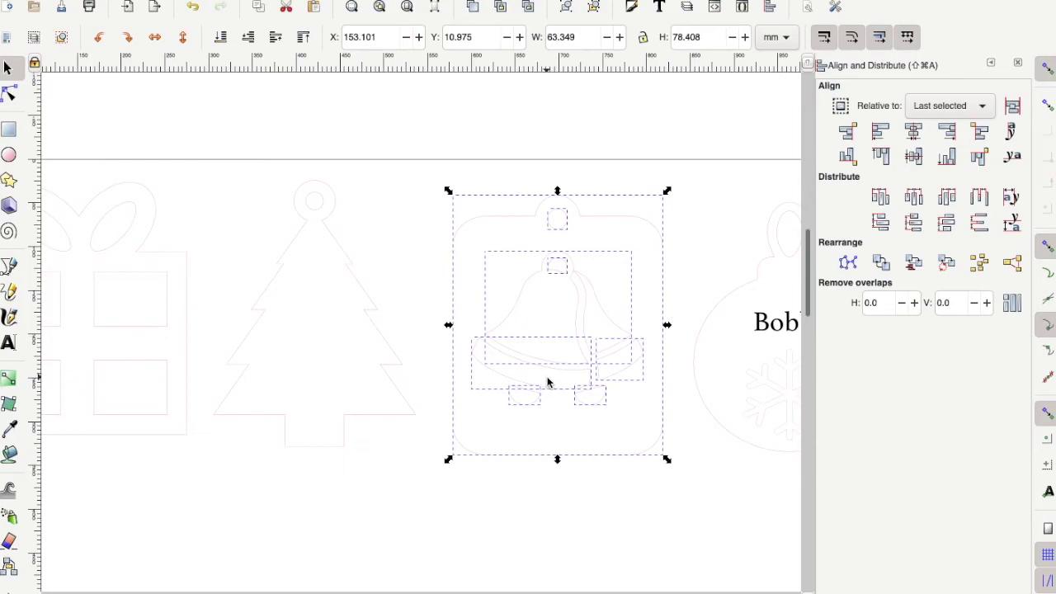
{"action": "key", "text": "Delete"}
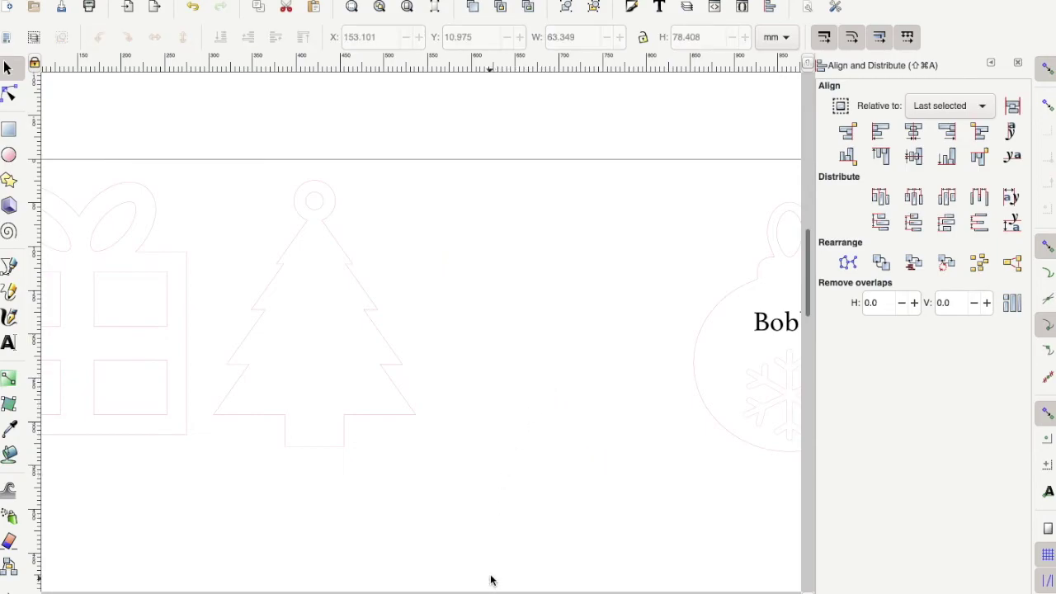
{"action": "scroll", "coordinate": [469, 502], "scroll_direction": "left", "scroll_amount": 4}
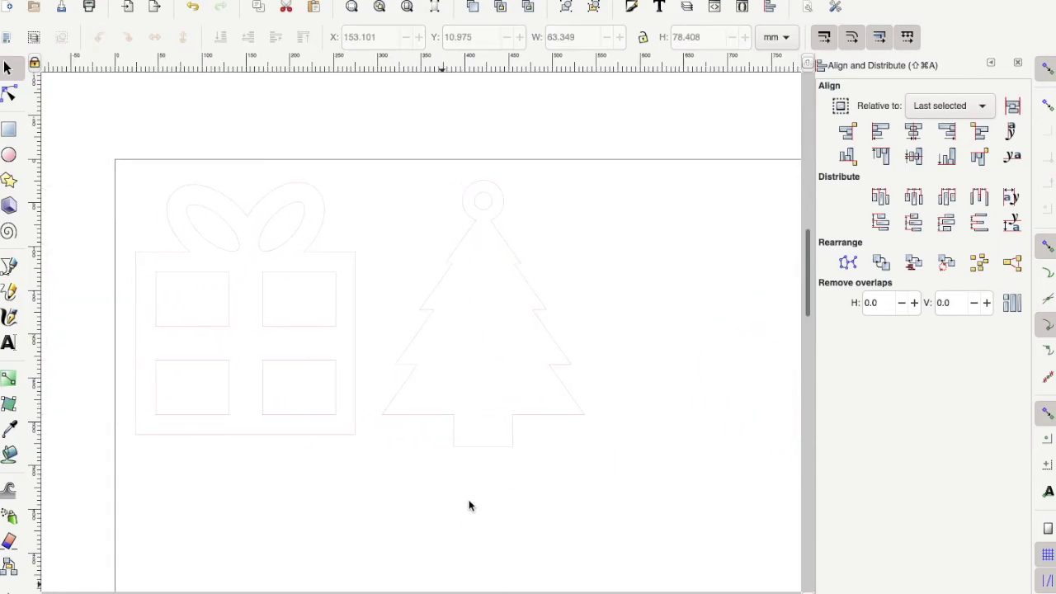
{"action": "left_click_drag", "start_coordinate": [382, 140], "coordinate": [620, 468]}
{"action": "key", "text": "Delete"}
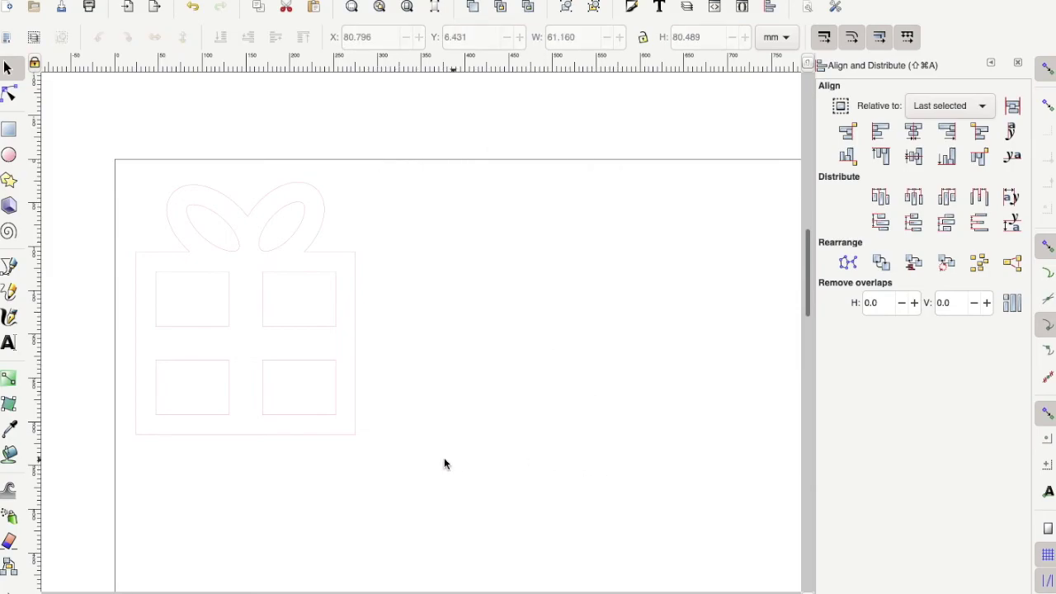
{"action": "left_click_drag", "start_coordinate": [389, 452], "coordinate": [101, 140]}
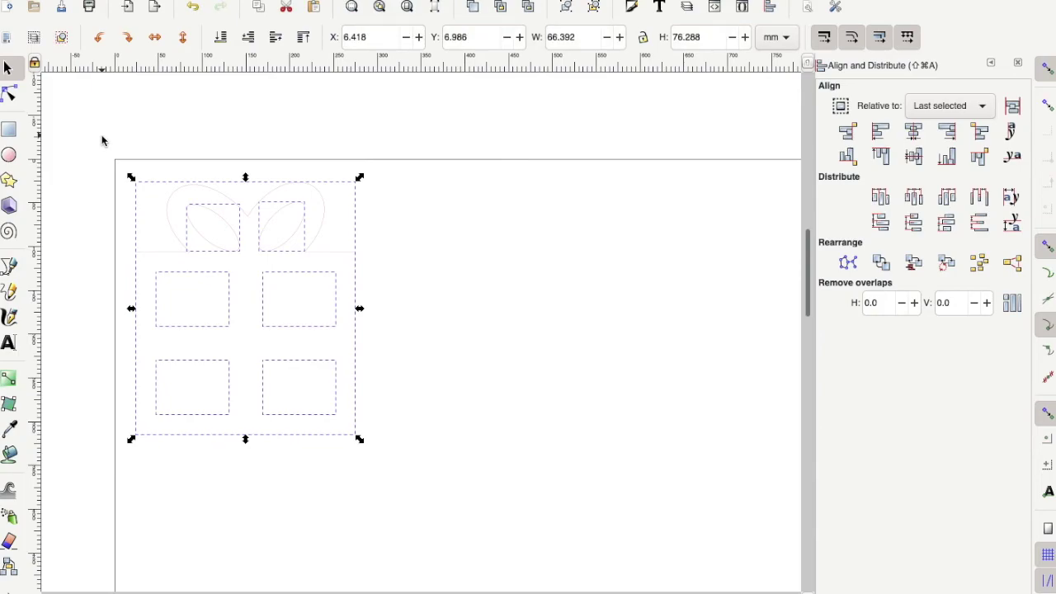
{"action": "key", "text": "Delete"}
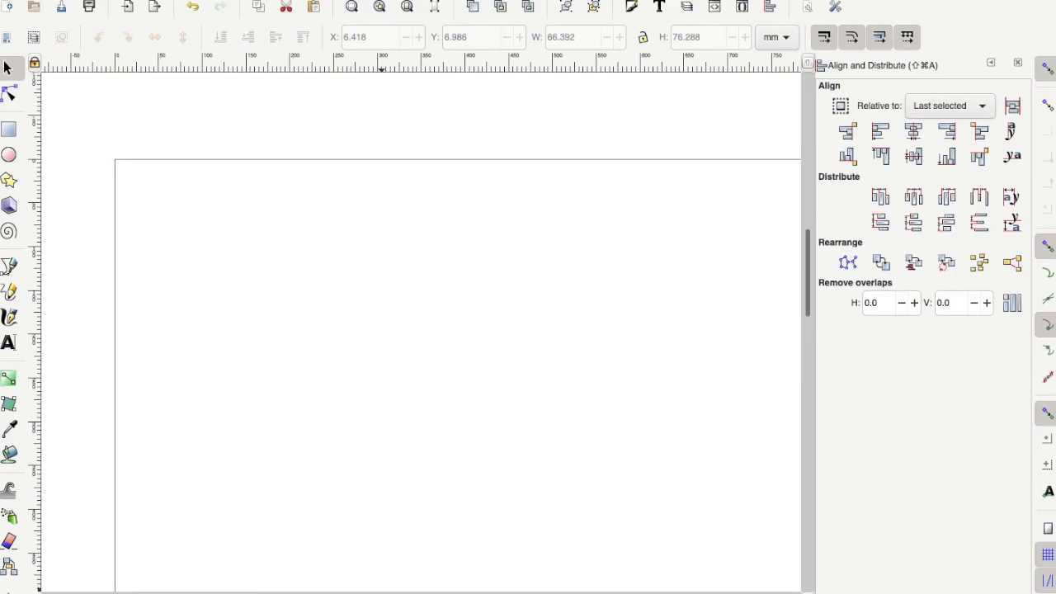
{"action": "scroll", "coordinate": [512, 492], "scroll_direction": "up", "scroll_amount": 1}
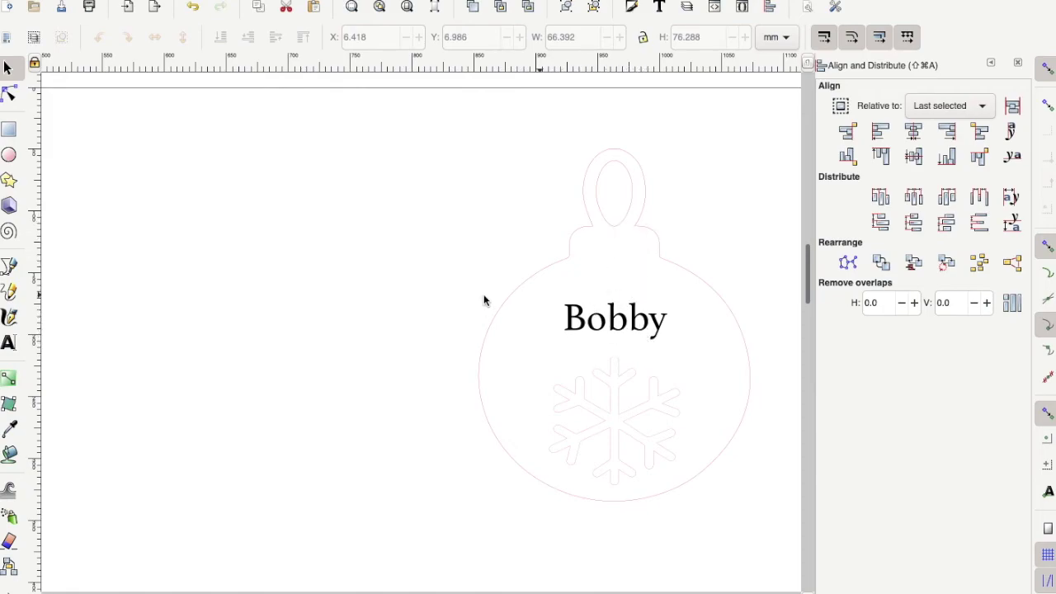
{"action": "key", "text": "5"}
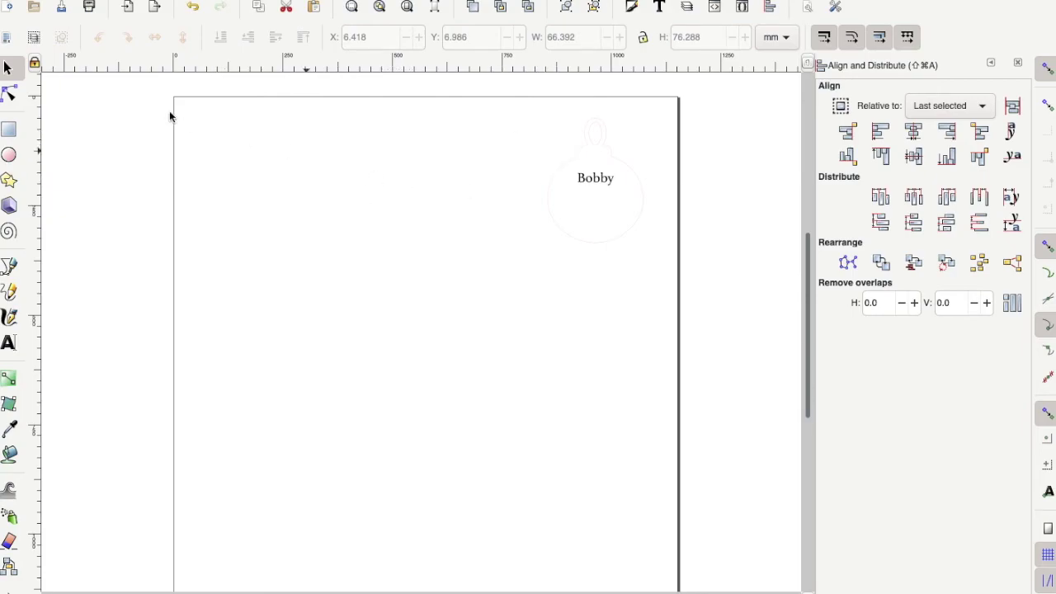
Step: Save the drawing as FirstNameLastName.pdf in PDF format, accepting the default PDF options
{"action": "mouse_move", "coordinate": [63, 2]}
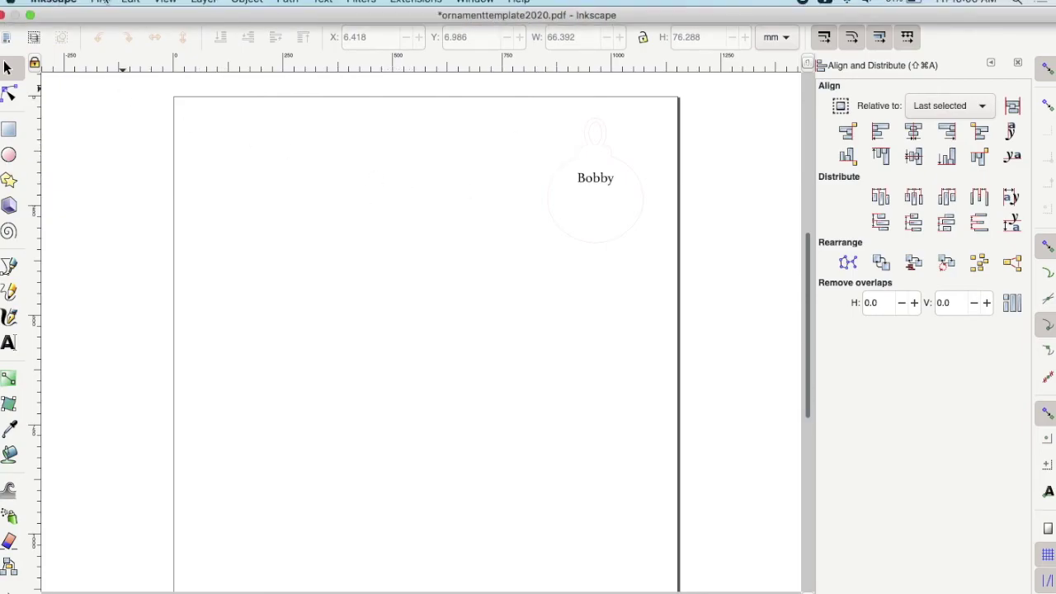
{"action": "left_click", "coordinate": [101, 2]}
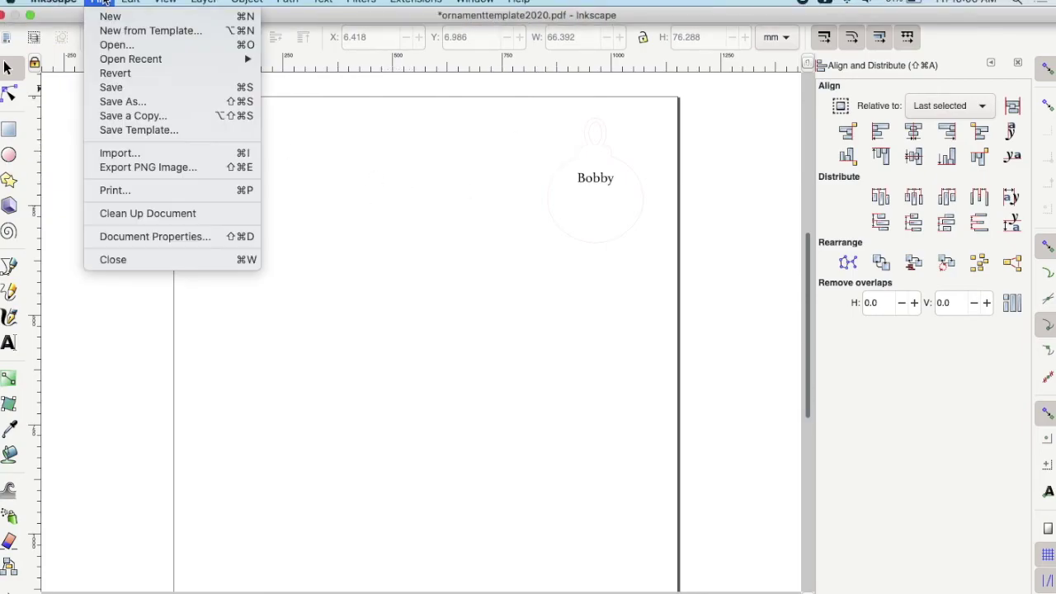
{"action": "left_click", "coordinate": [147, 102]}
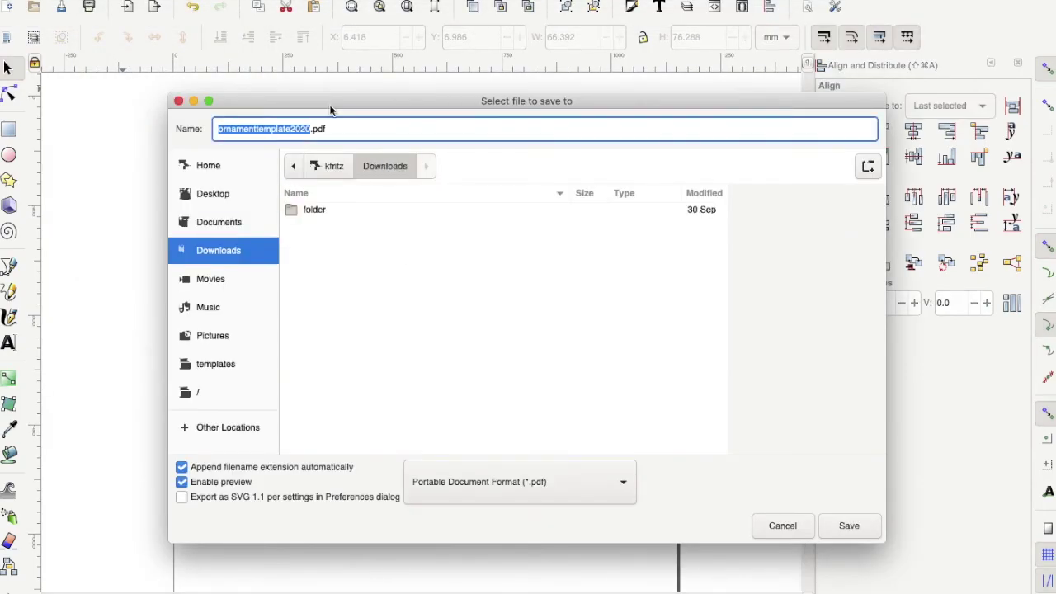
{"action": "type", "text": "Firs"}
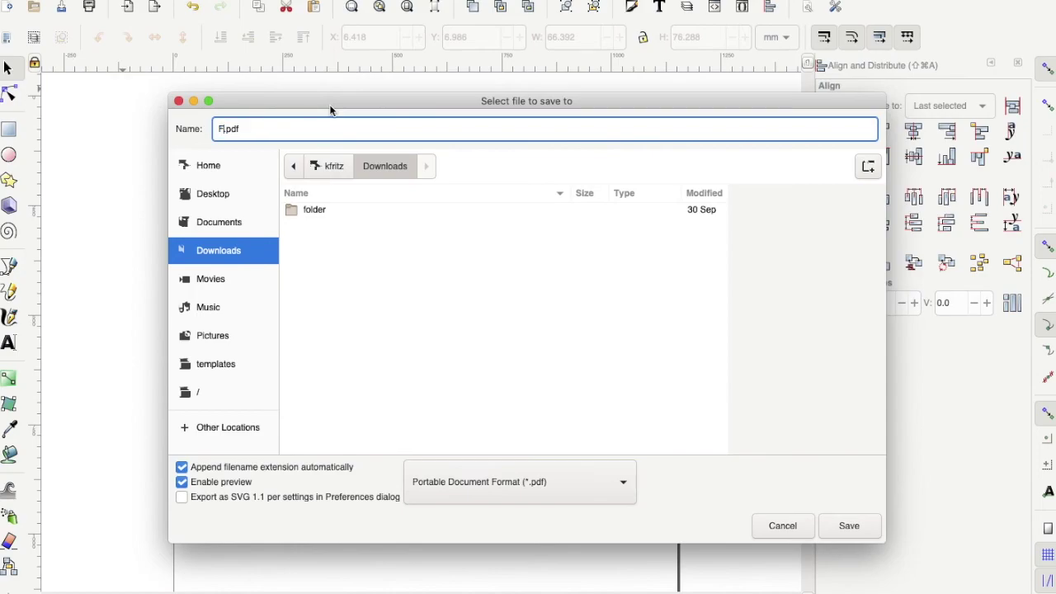
{"action": "type", "text": "tNameLastName"}
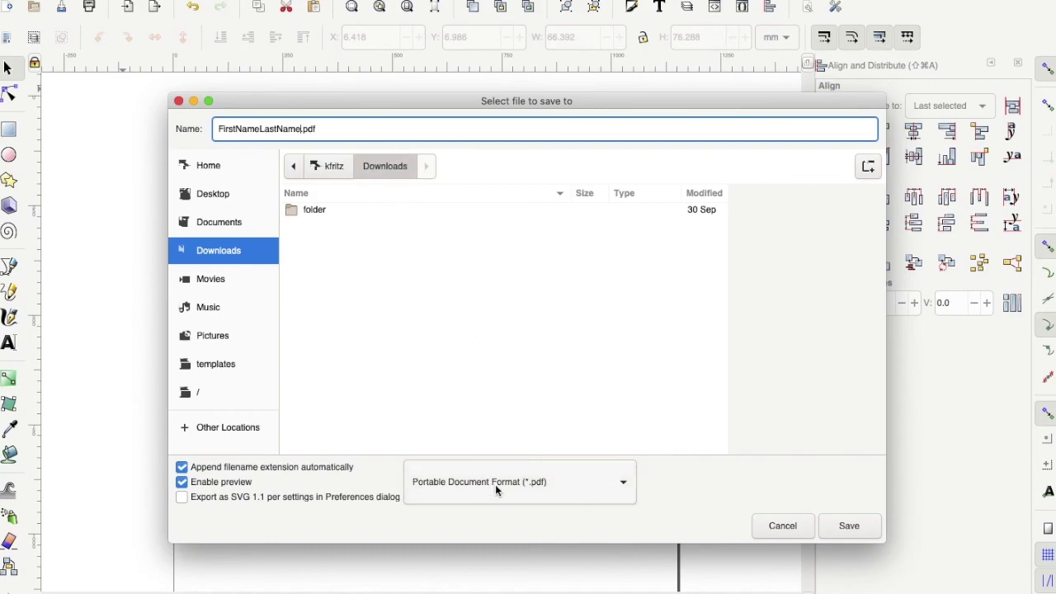
{"action": "left_click", "coordinate": [623, 485]}
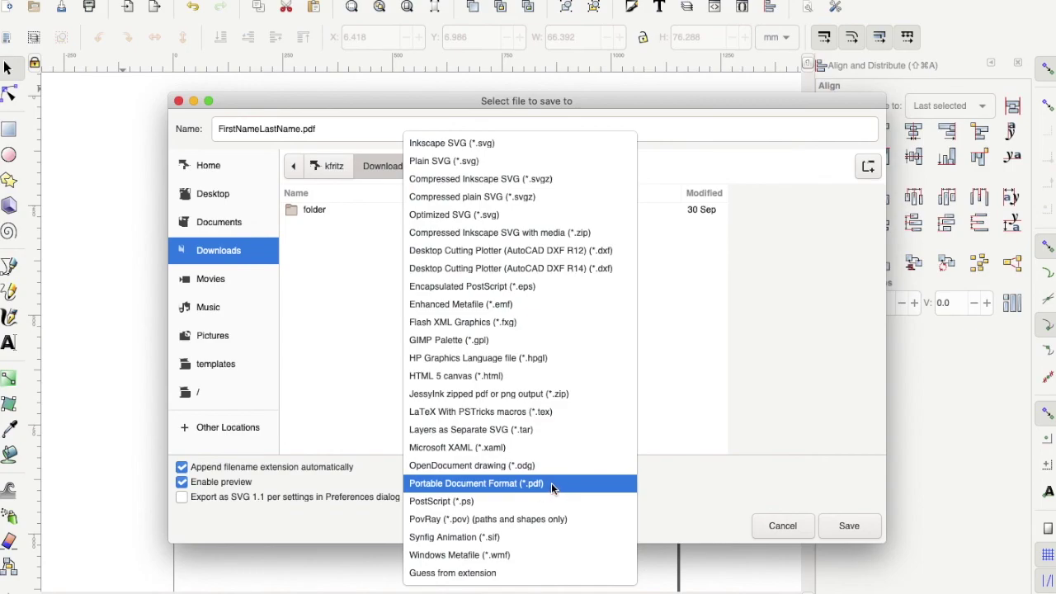
{"action": "left_click", "coordinate": [624, 485]}
{"action": "left_click", "coordinate": [627, 487]}
{"action": "left_click", "coordinate": [607, 487]}
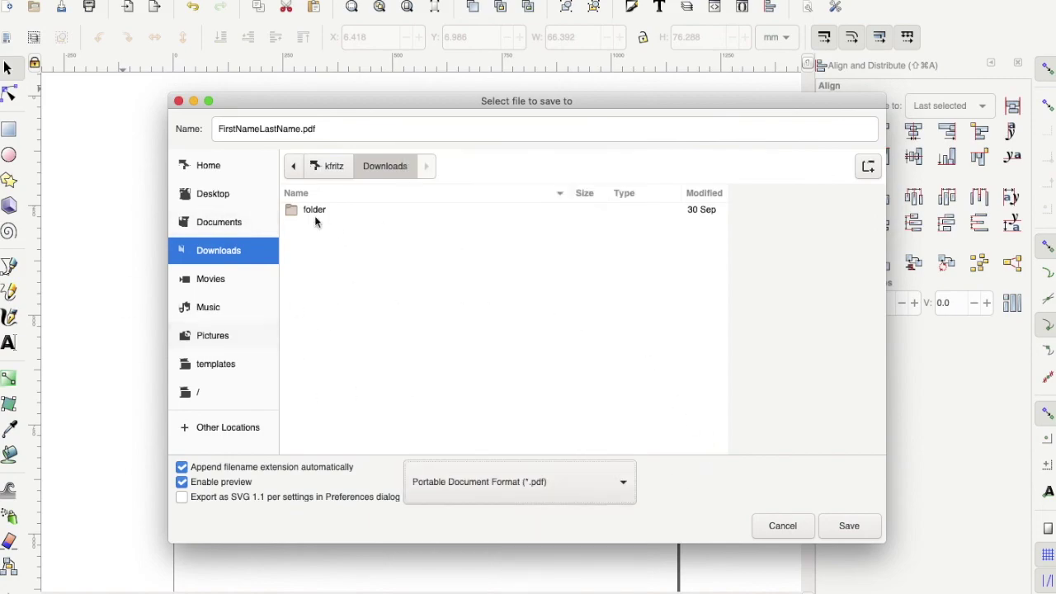
{"action": "left_click", "coordinate": [864, 530]}
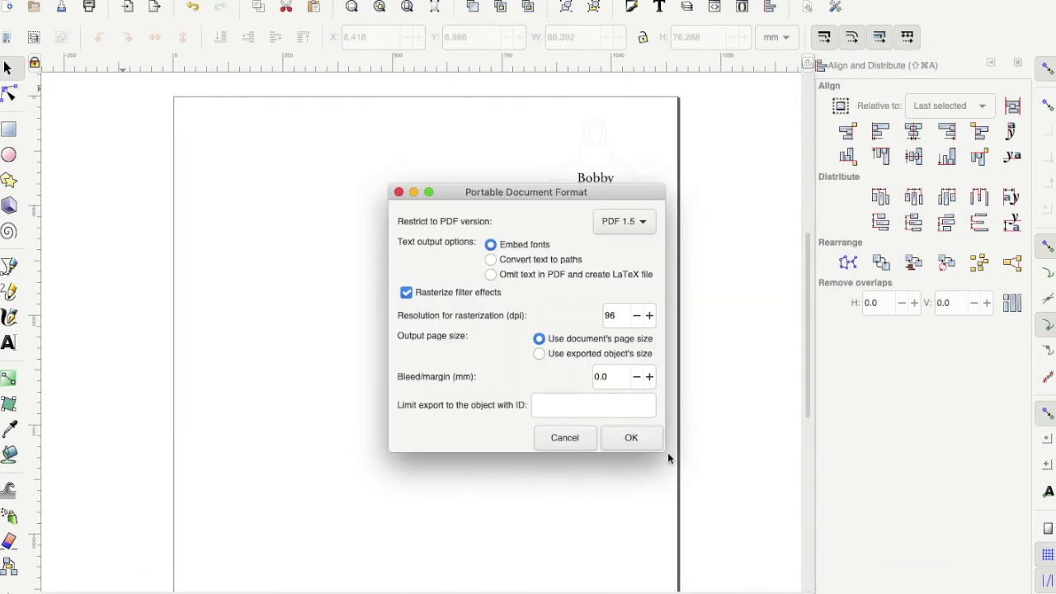
{"action": "left_click", "coordinate": [631, 439]}
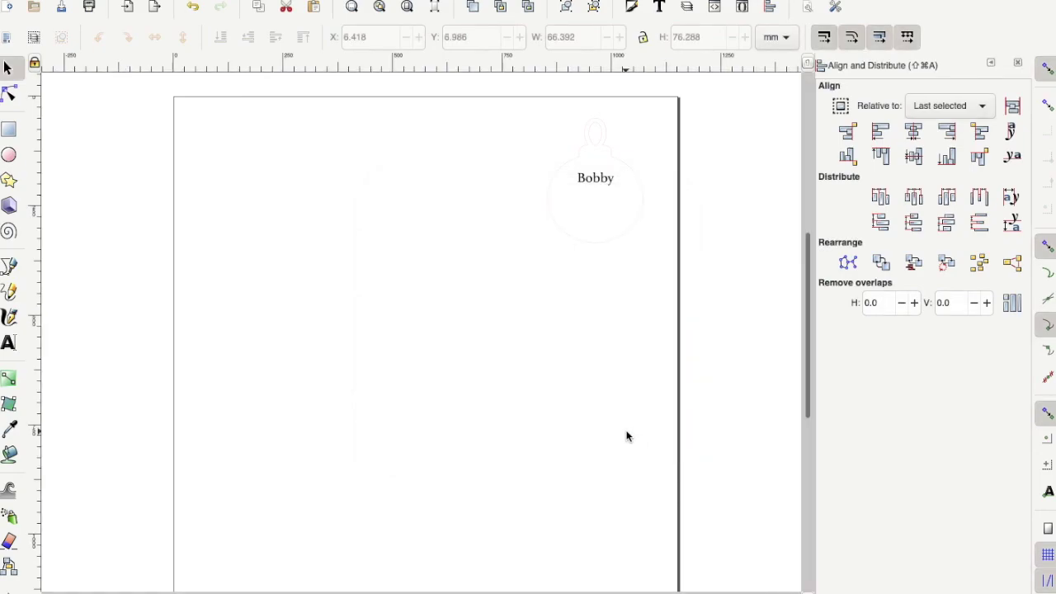